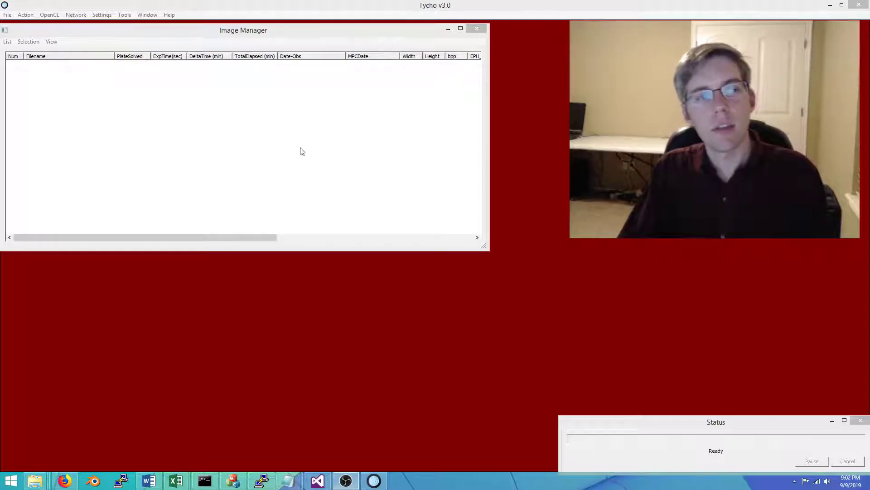
Load all 34 images from the 2019 BG3\r1 folder into the image list and enlarge the list.
click(7, 42)
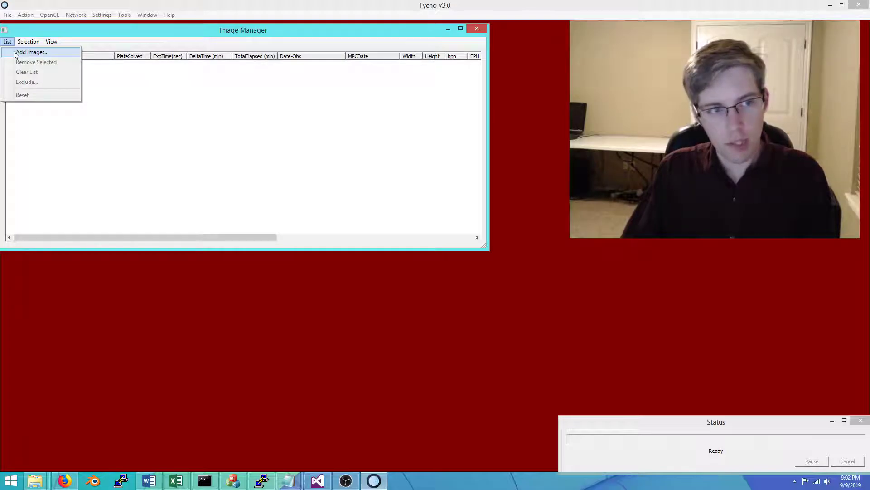
click(32, 52)
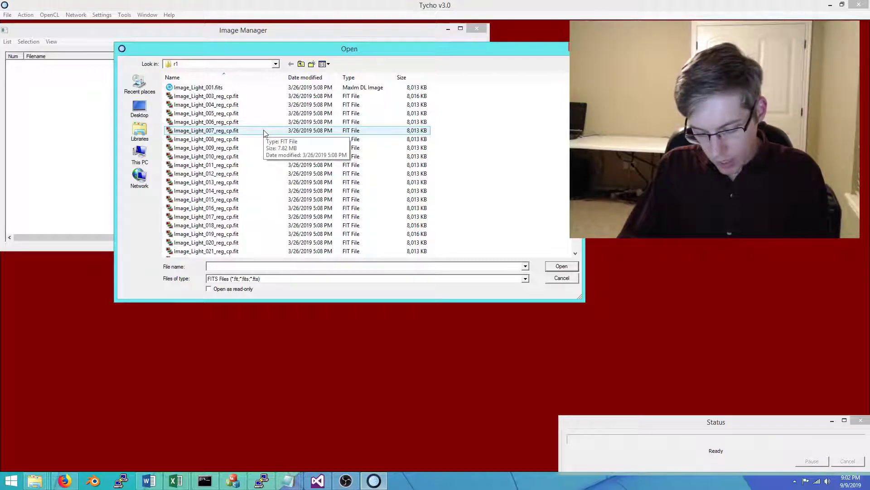
click(301, 64)
double_click(181, 87)
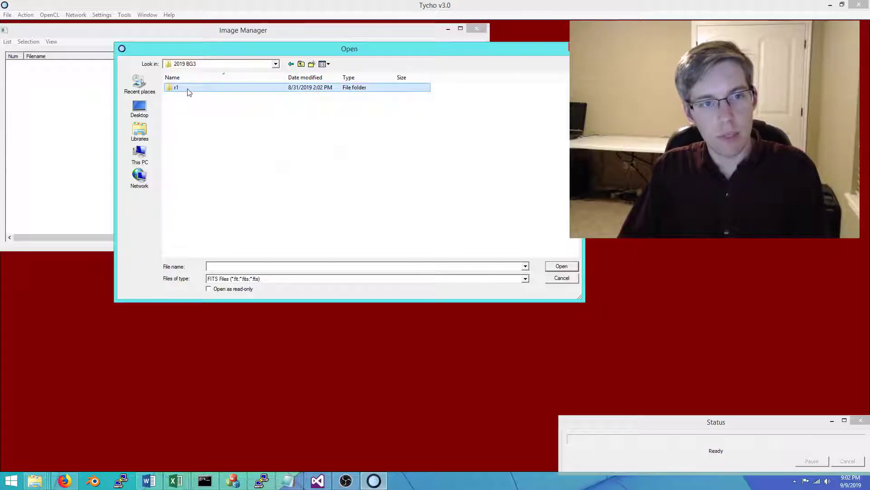
click(207, 122)
key(ctrl+a)
click(561, 266)
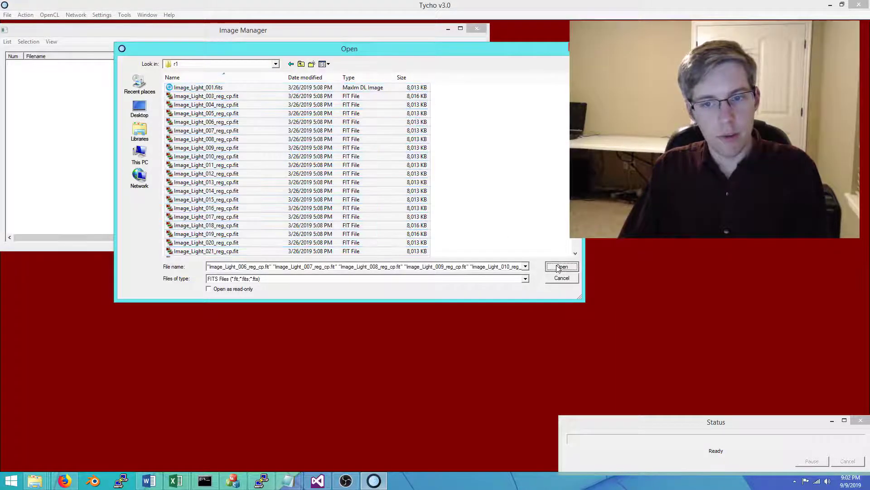
drag(489, 252, 518, 302)
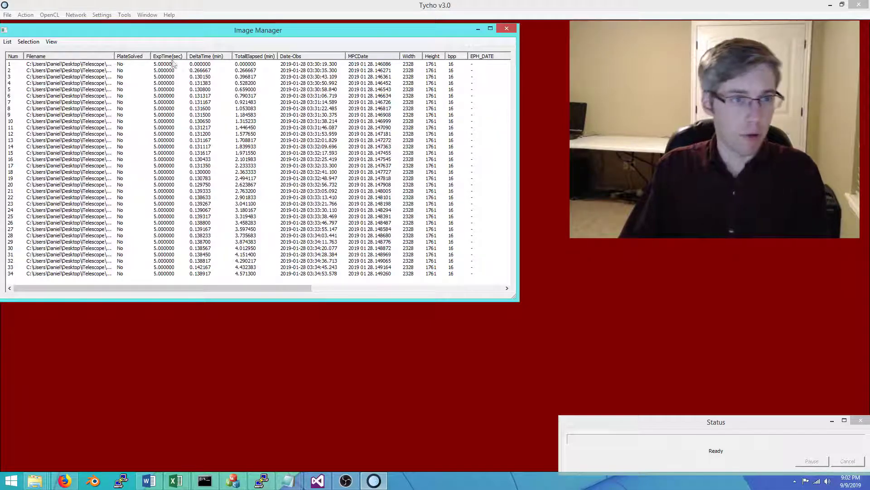
Set the report parameters' observatory MPC code to V03.
click(103, 15)
click(119, 92)
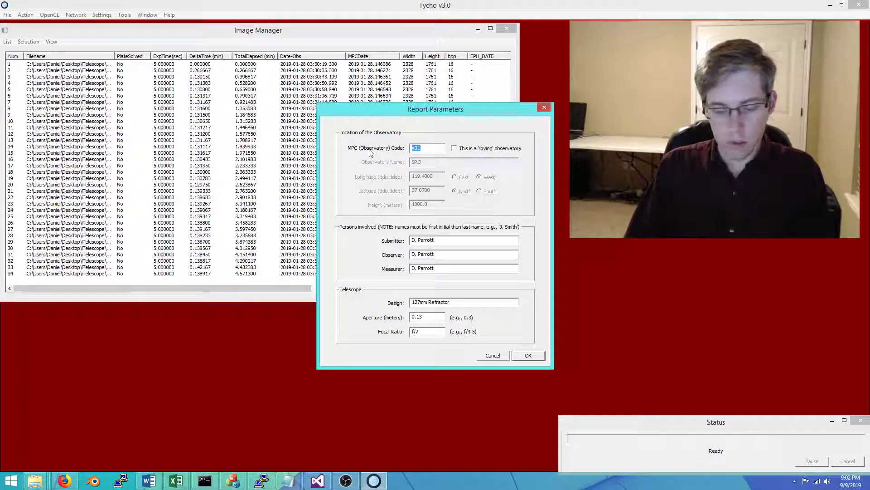
text(V03)
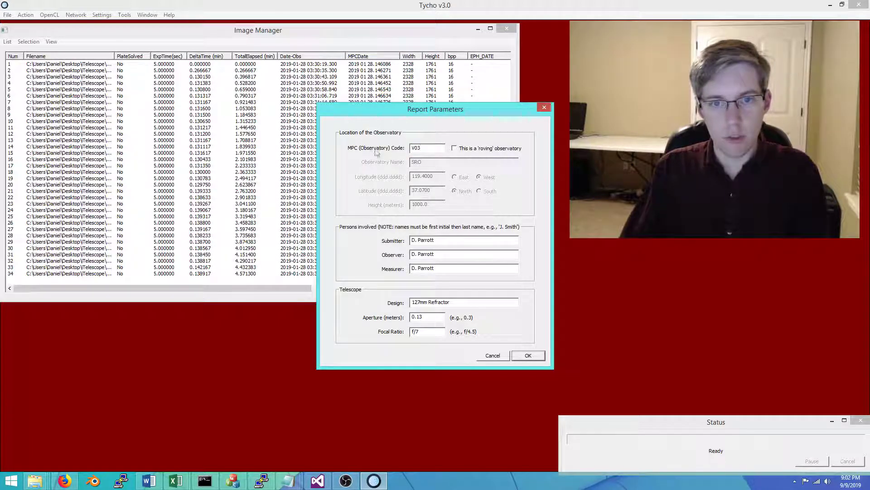
click(528, 356)
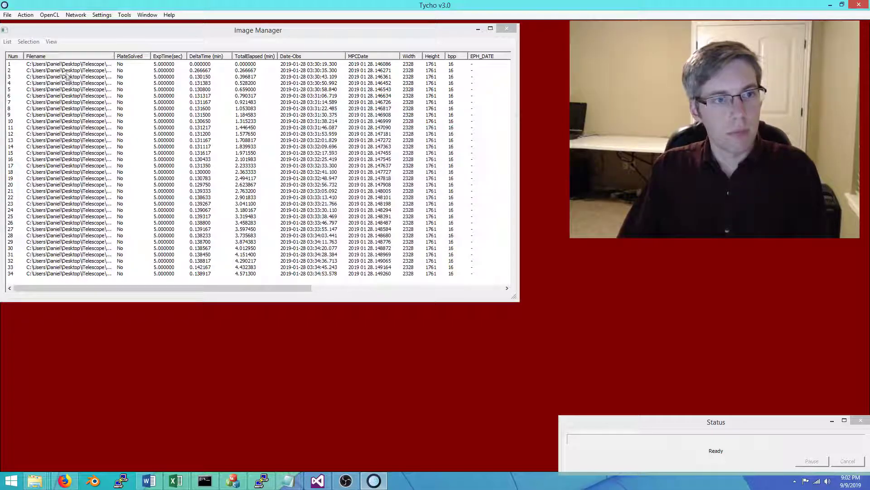
Run Express Mode with calibration, alignment and plate solving enabled on all 34 images.
click(25, 15)
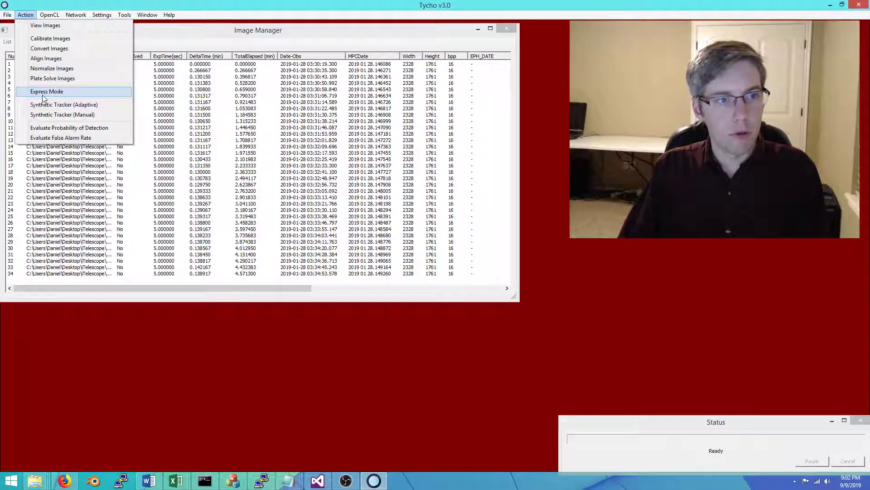
click(45, 90)
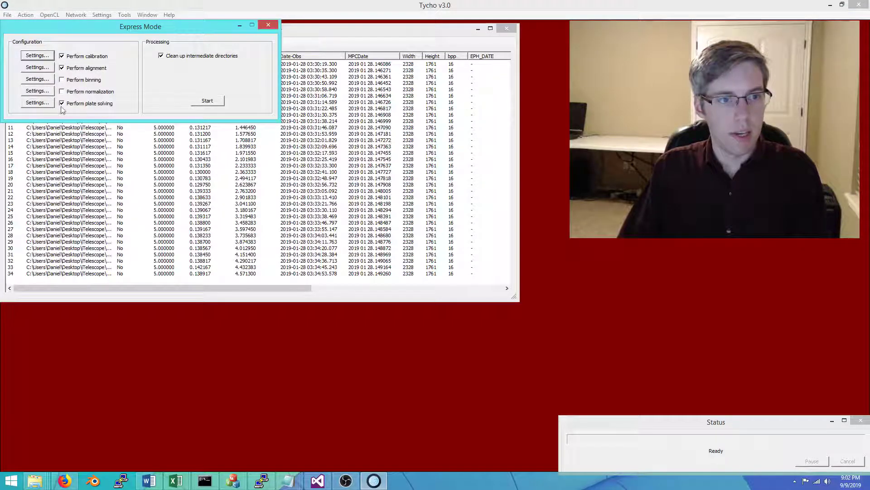
click(197, 105)
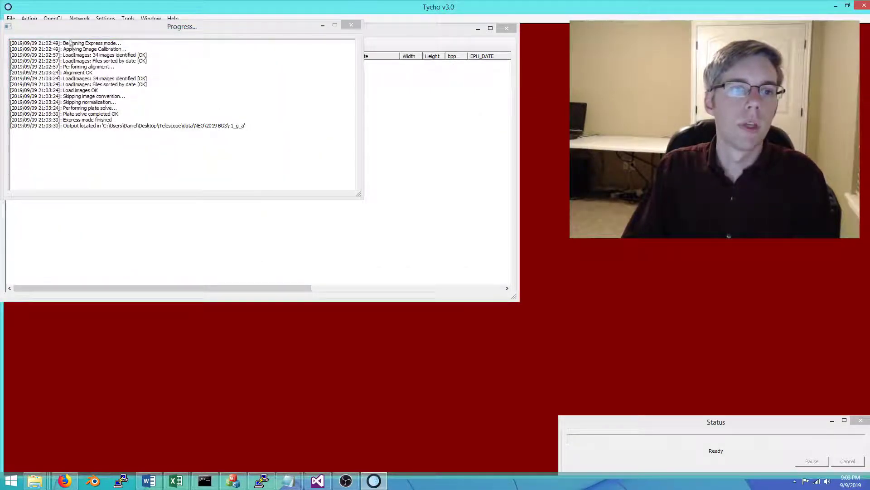
Load all processed images from the 2019 BG3\r1_g_a folder into the image list.
drag(64, 28, 245, 191)
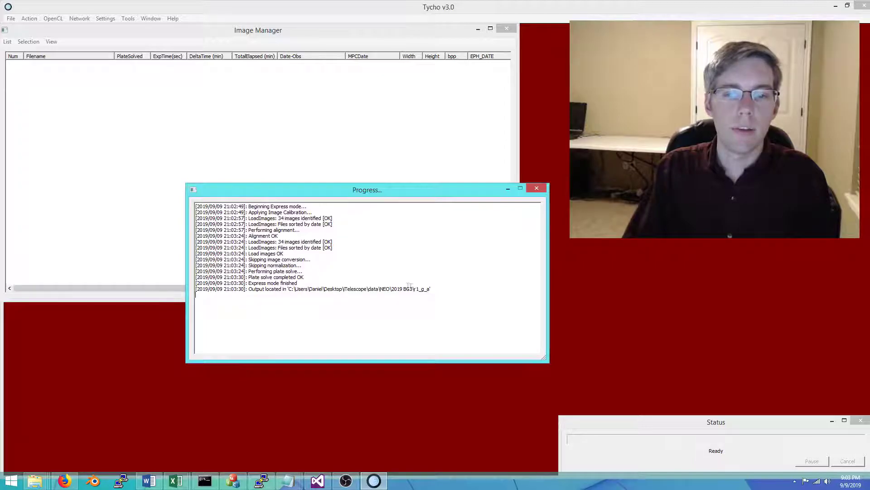
click(7, 41)
click(22, 50)
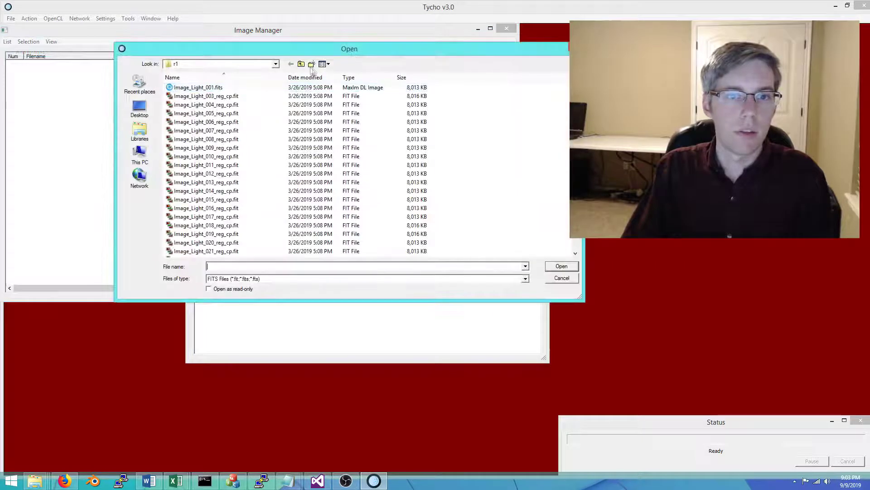
click(301, 64)
click(224, 96)
double_click(224, 97)
key(ctrl+a)
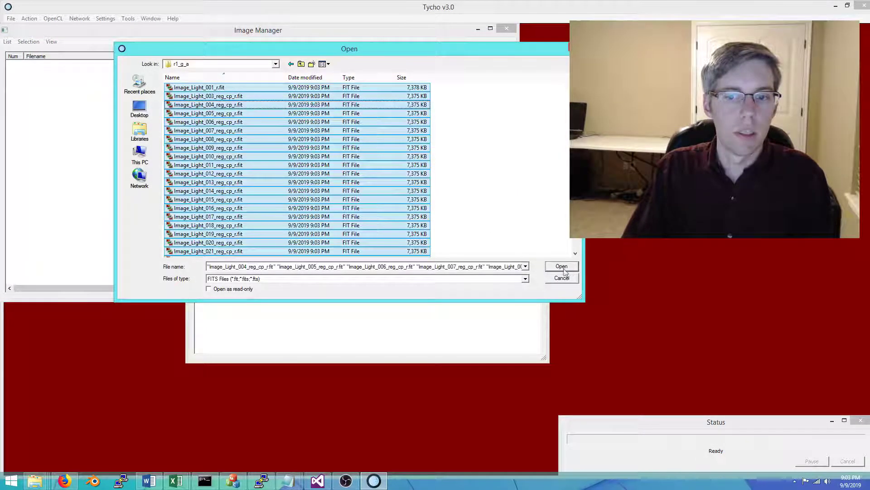
click(561, 266)
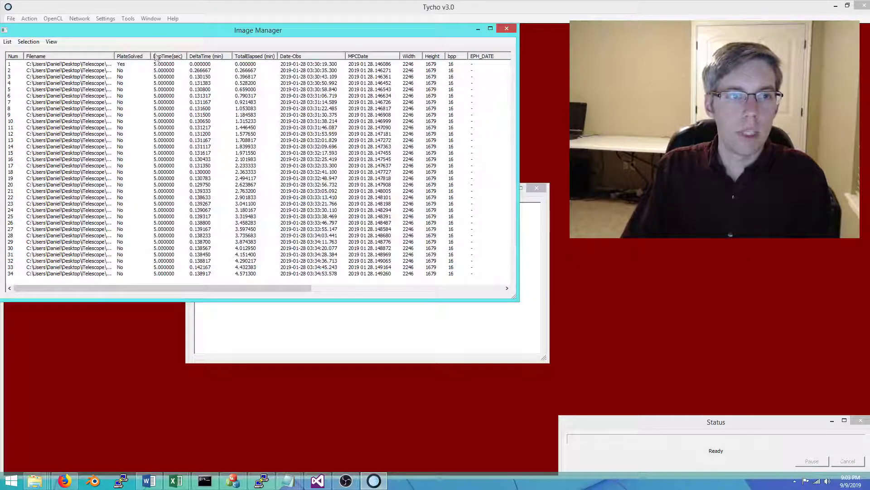
Download the published observations of 2019 BG3.
click(128, 18)
click(150, 118)
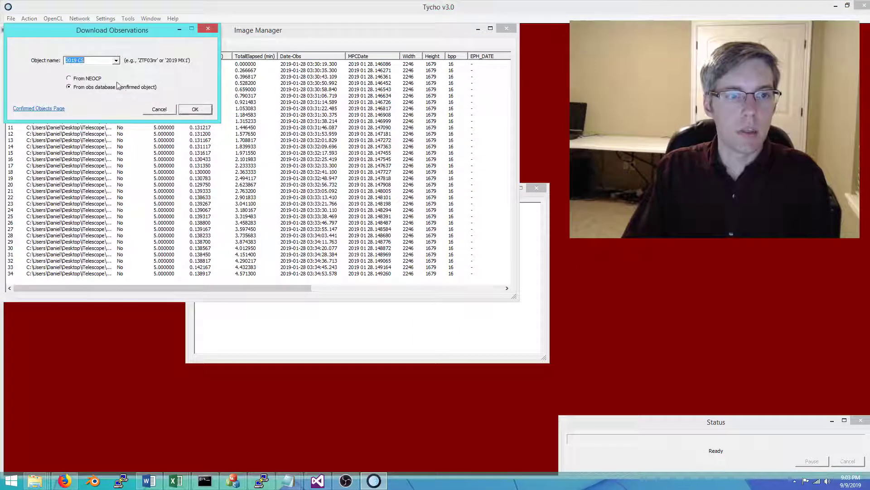
text(2)
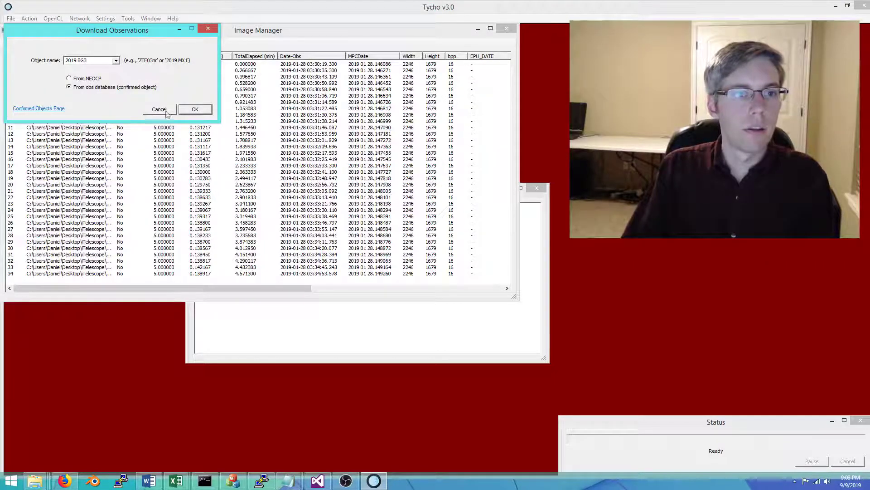
click(195, 110)
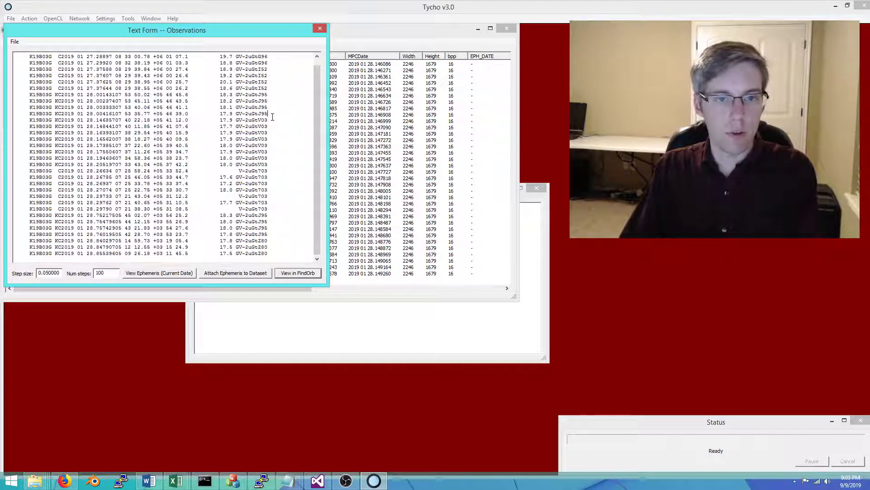
Delete all observation lines after the 28.00416107 row, keeping the first eleven.
click(274, 117)
key(Return)
scroll(299, 213, down, 1)
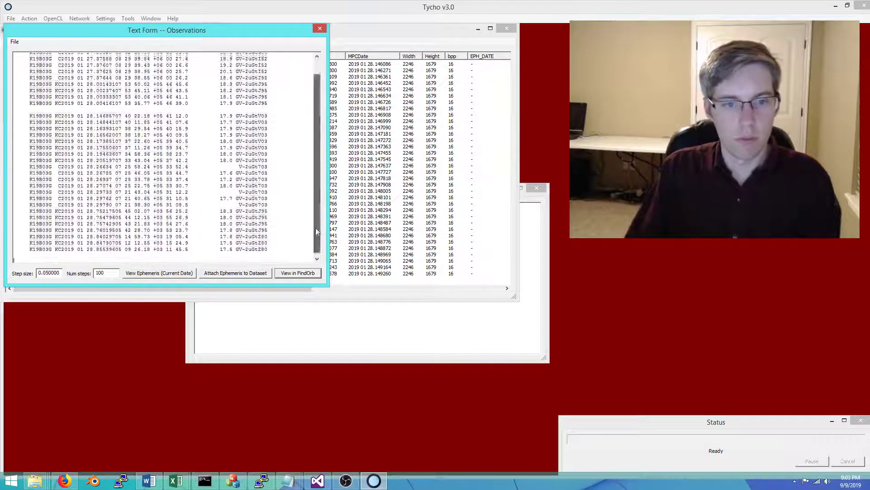
scroll(306, 209, up, 1)
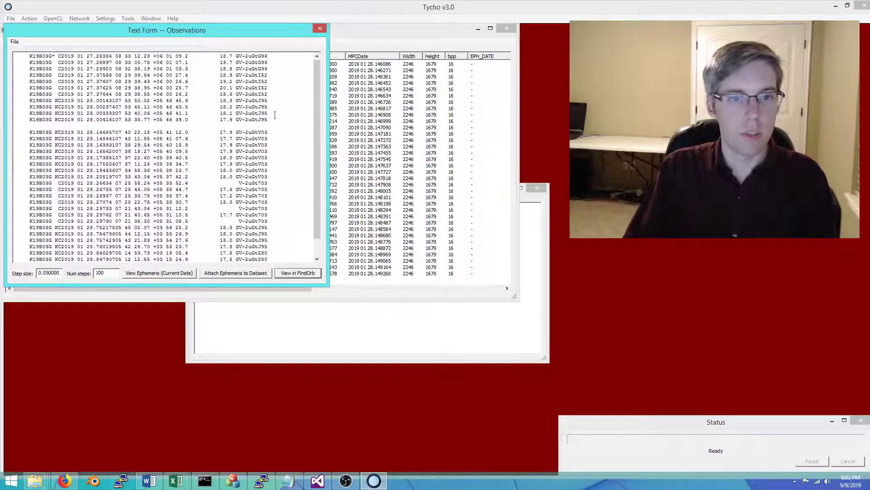
drag(15, 126, 287, 255)
key(Delete)
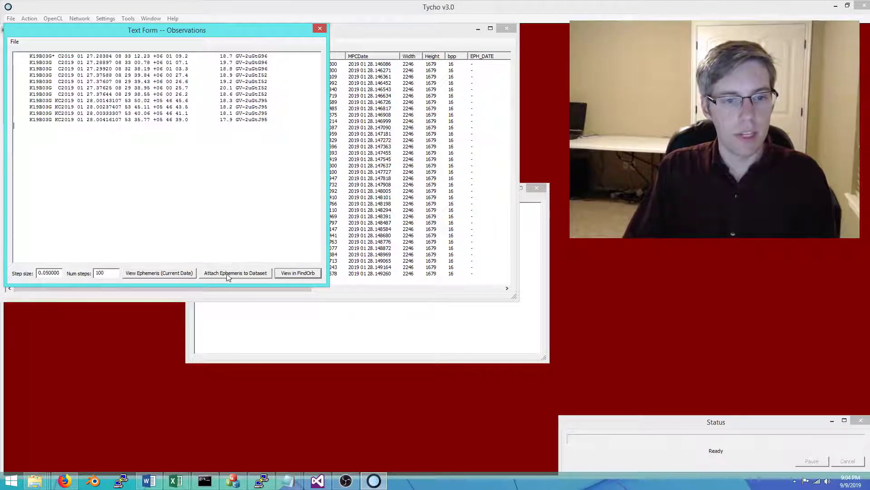
Fit 2019 BG3's orbit in Find_Orb and return its ephemeris to the 34 frames, widening the list to show EPH columns.
click(298, 273)
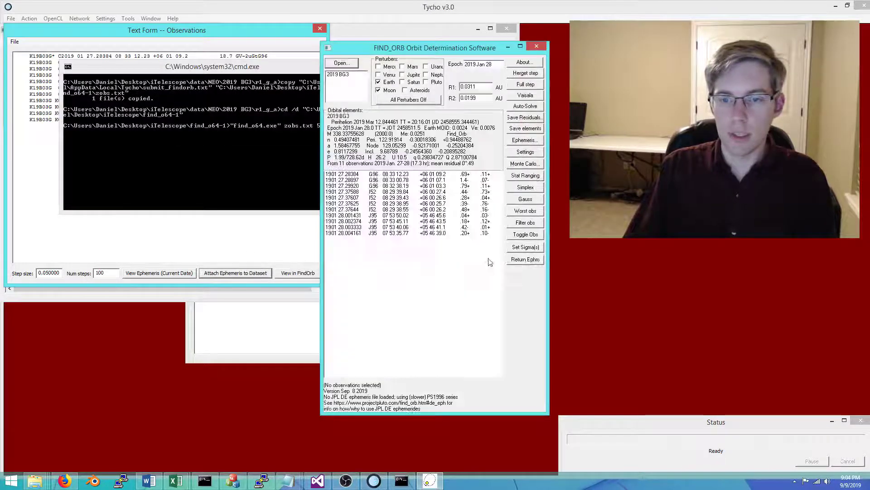
click(520, 262)
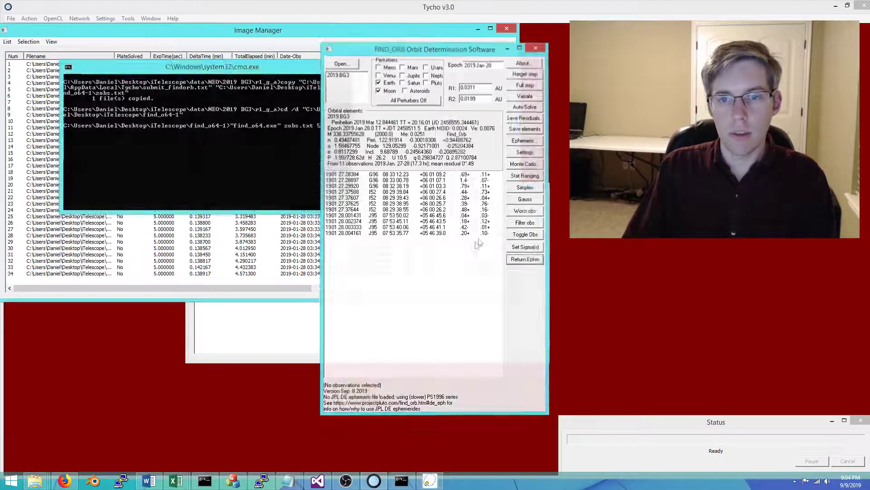
drag(519, 204, 828, 205)
drag(701, 33, 407, 82)
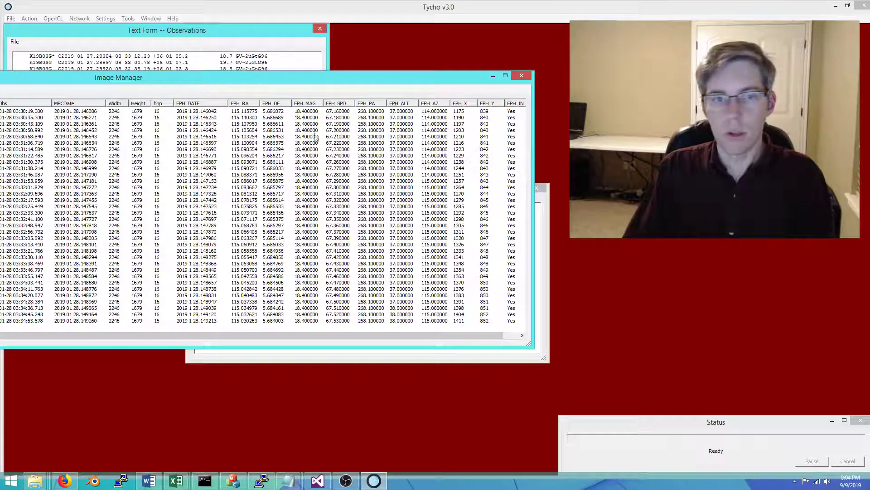
drag(276, 85, 475, 92)
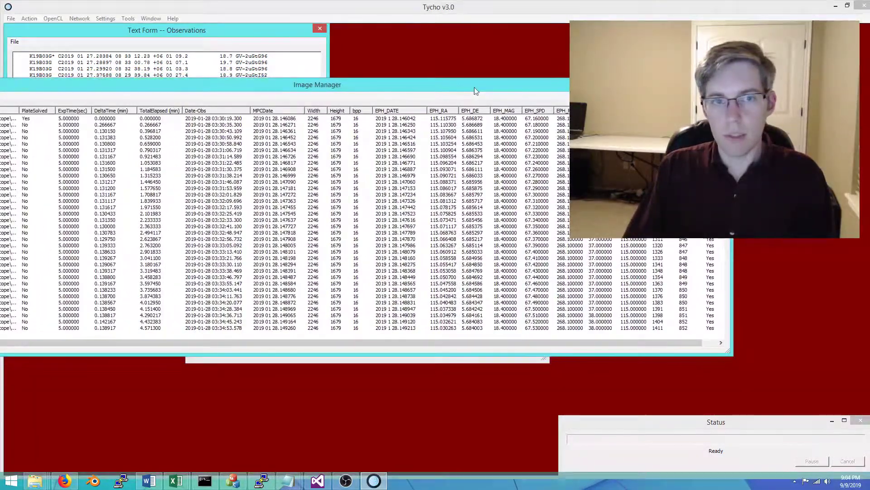
click(35, 21)
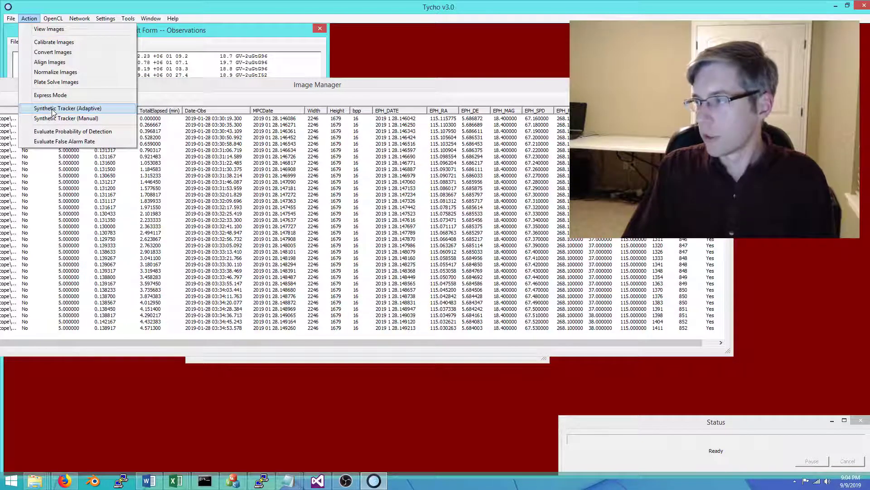
Start the adaptive synthetic tracker with an automatic star subtraction threshold and detection sensitivity 10.
click(53, 110)
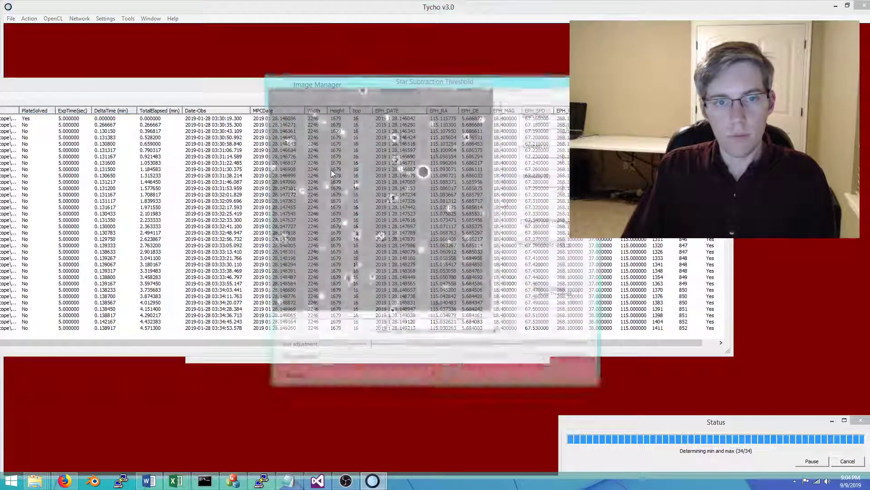
click(550, 295)
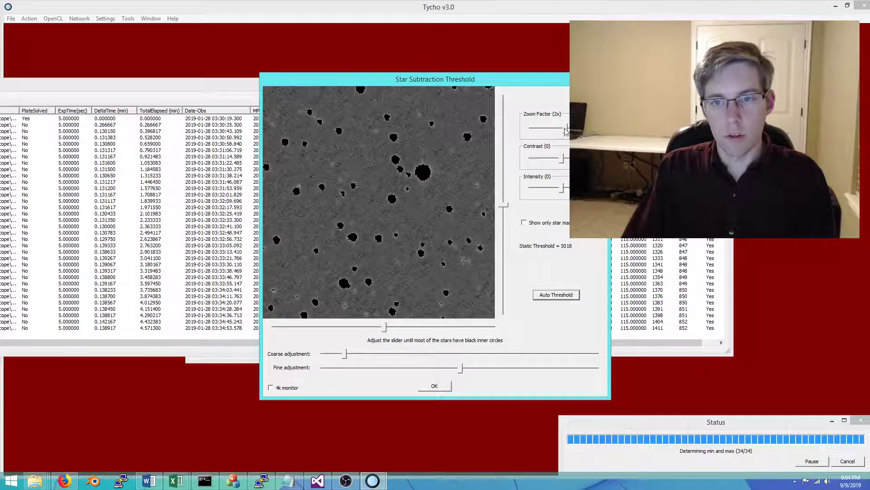
drag(567, 131, 558, 133)
click(426, 387)
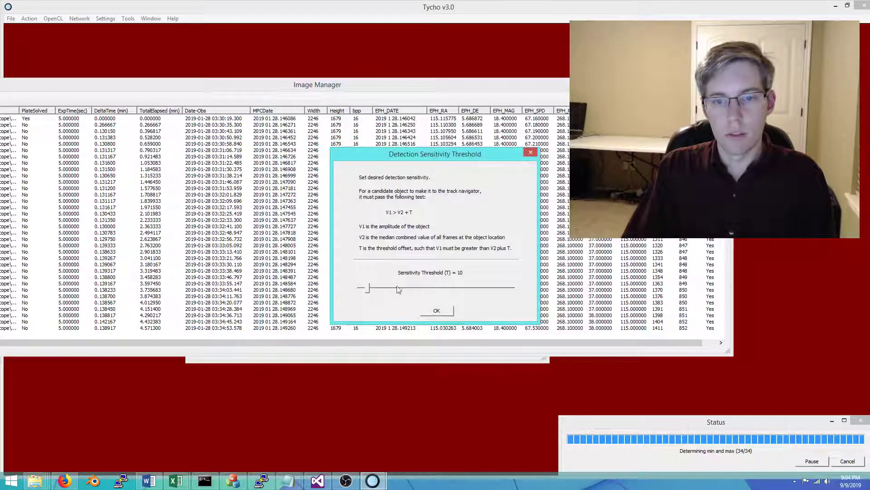
click(439, 312)
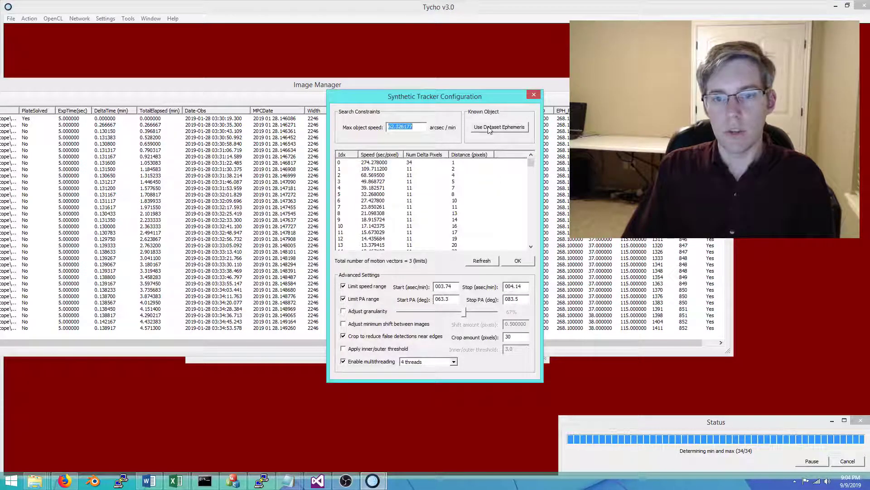
Limit tracking to the ephemeris range 66.96–67.73 arcsec/min, PA 258.1–278.1°, and run it.
click(491, 130)
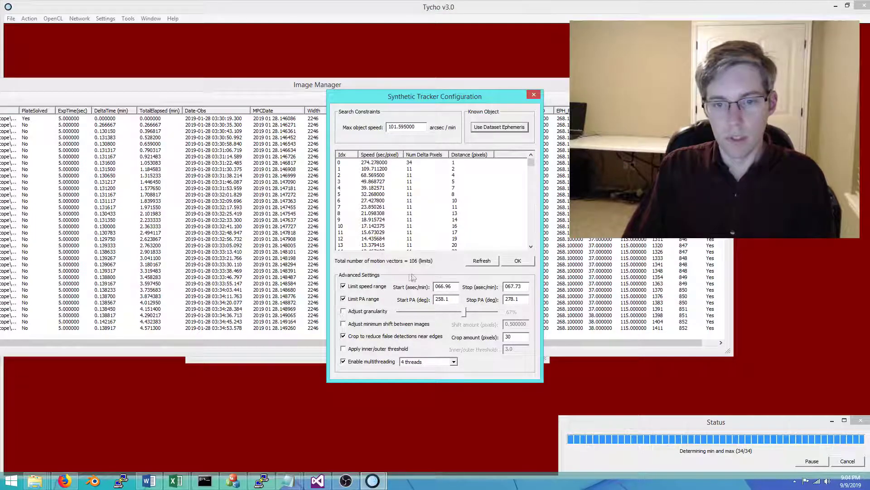
drag(453, 288, 446, 286)
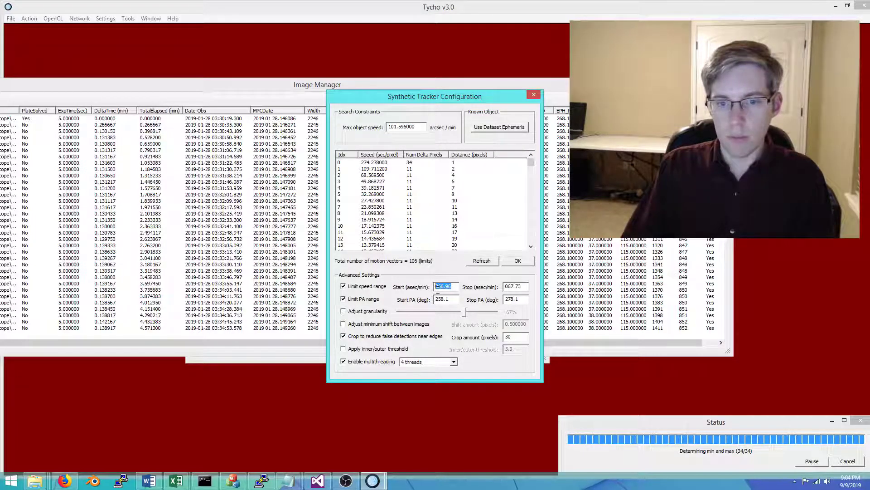
drag(521, 287, 496, 289)
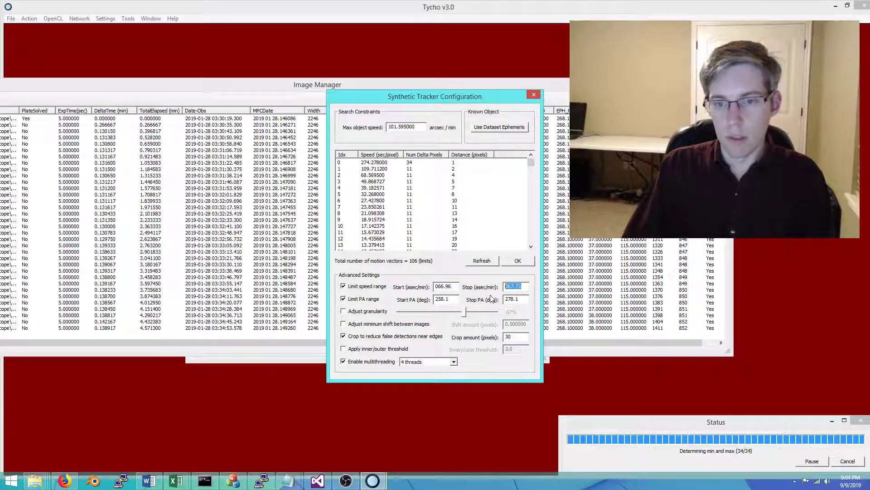
click(505, 262)
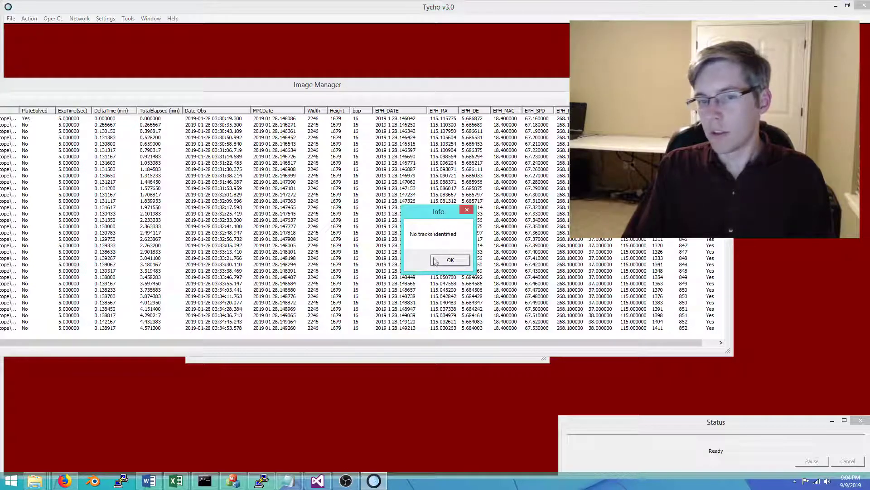
Rerun the adaptive tracker with a lowered sensitivity threshold and dataset-ephemeris speed limits.
click(449, 260)
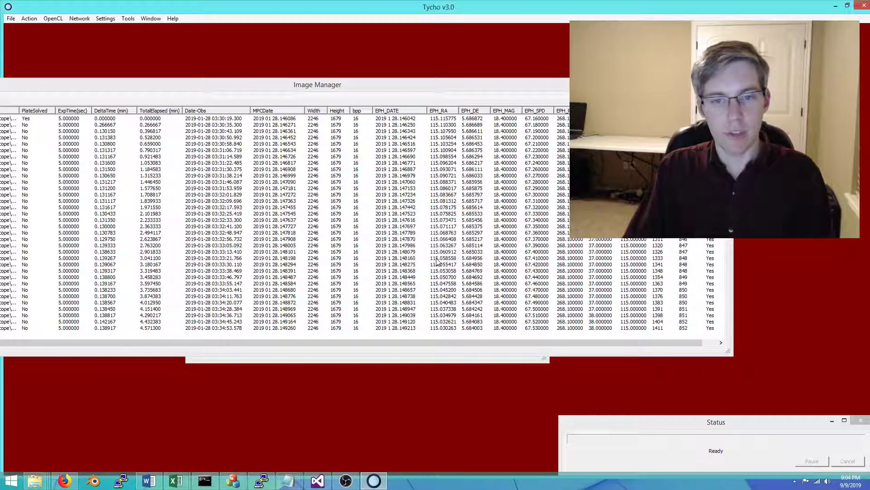
click(29, 19)
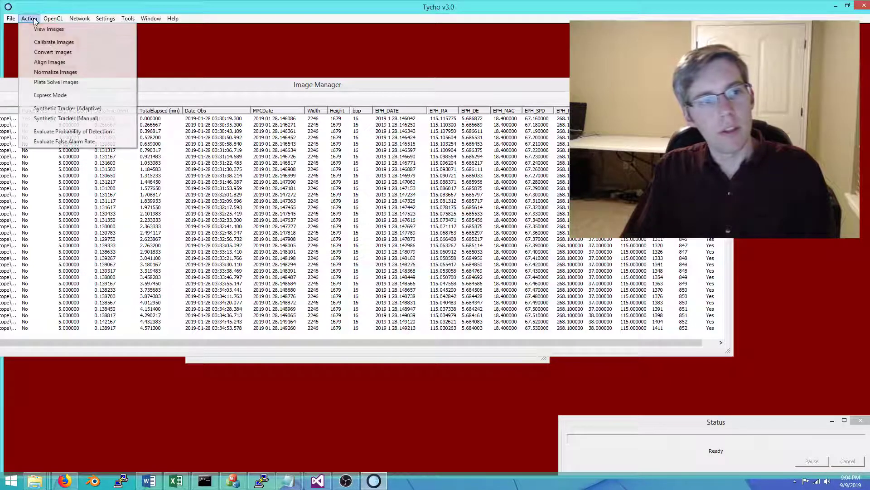
click(68, 109)
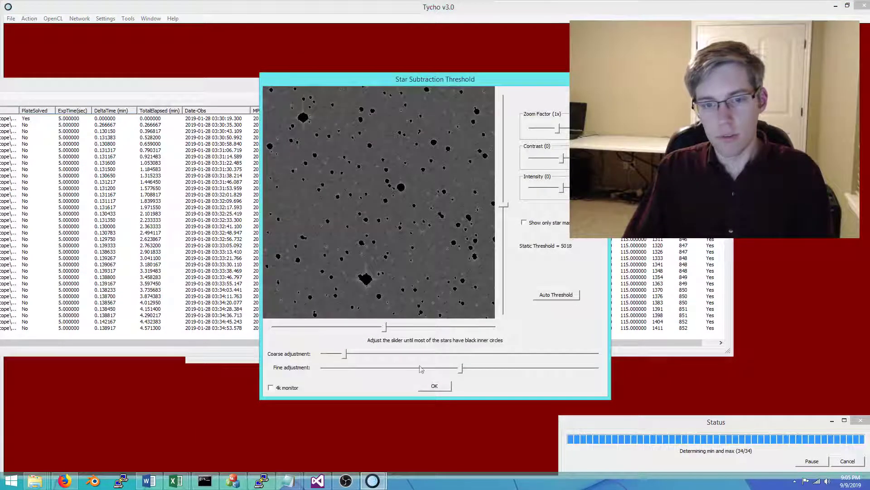
click(435, 386)
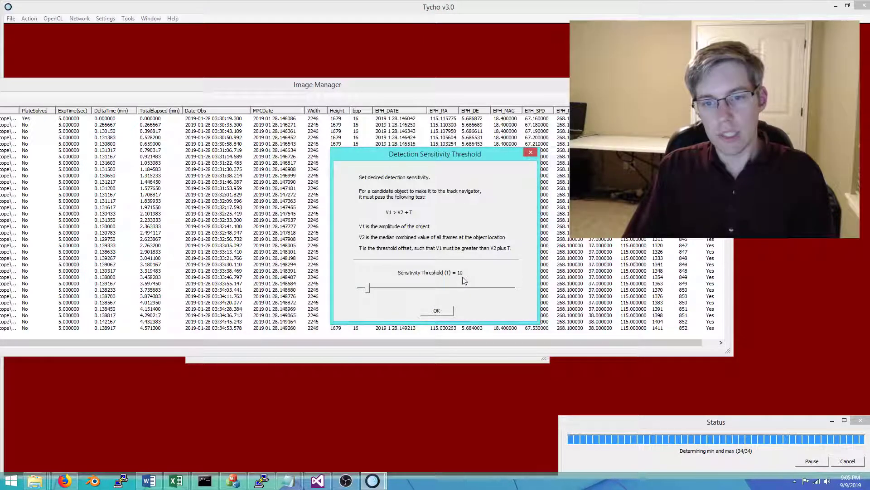
drag(367, 289, 362, 293)
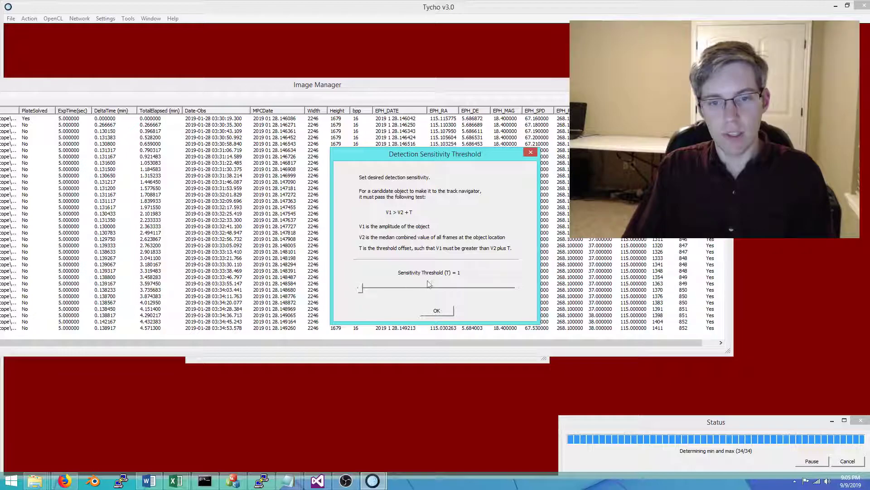
click(442, 312)
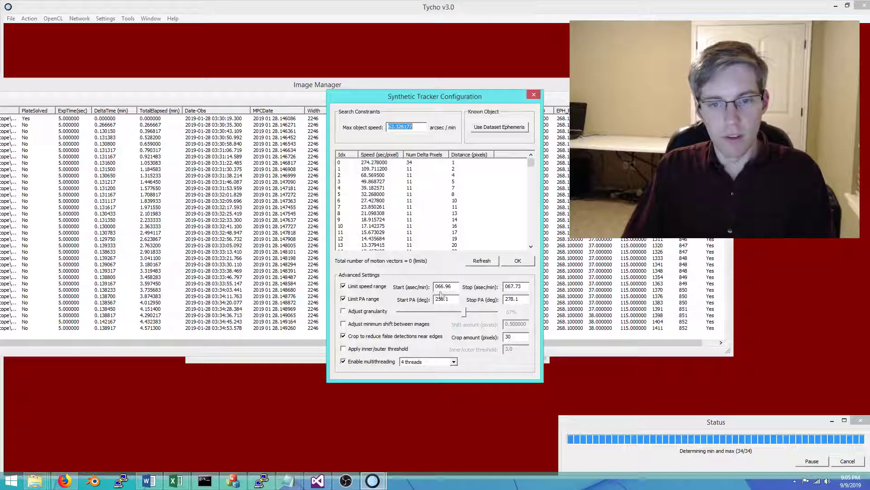
click(490, 128)
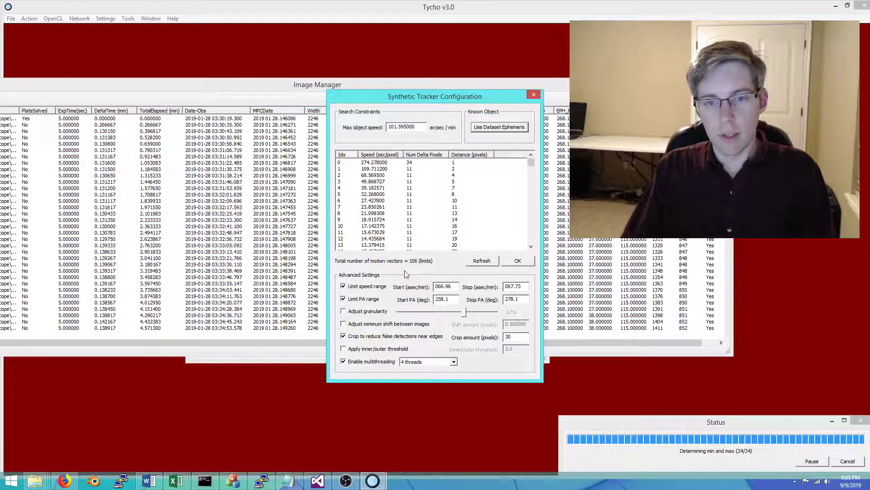
click(518, 262)
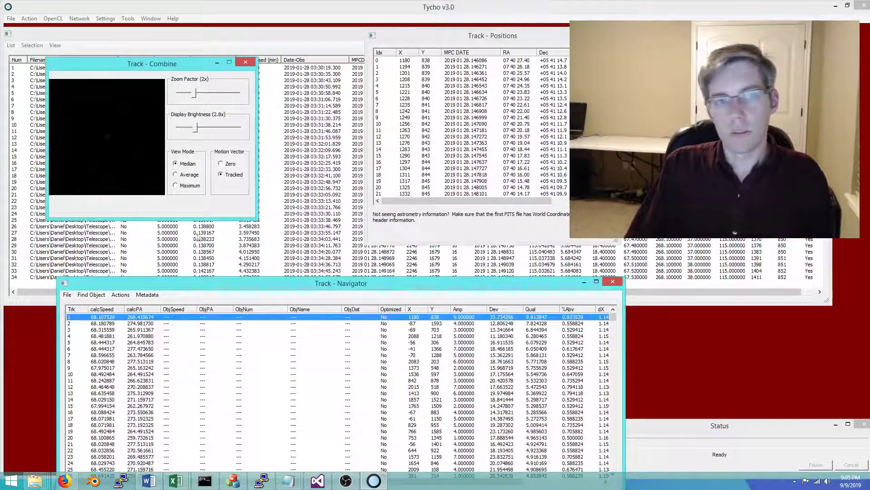
Rearrange the track windows, raise the combined preview brightness to about 10x and enlarge its zoom.
drag(164, 69, 125, 78)
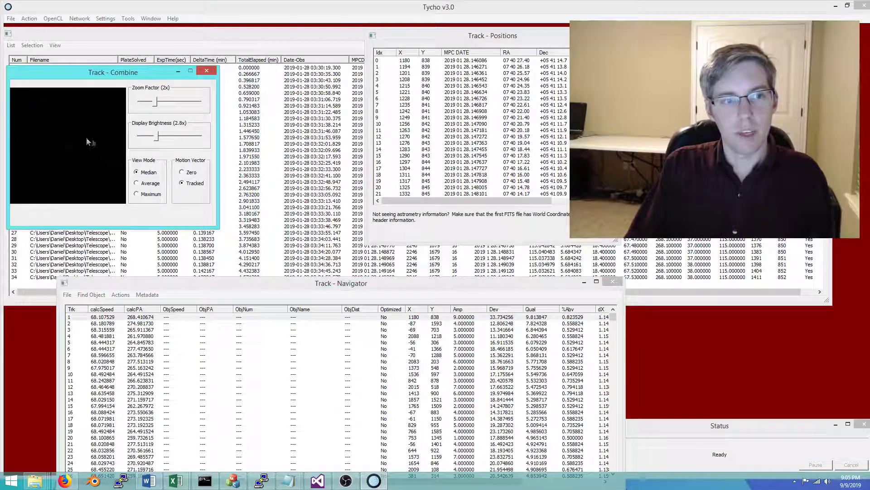
drag(157, 141, 198, 141)
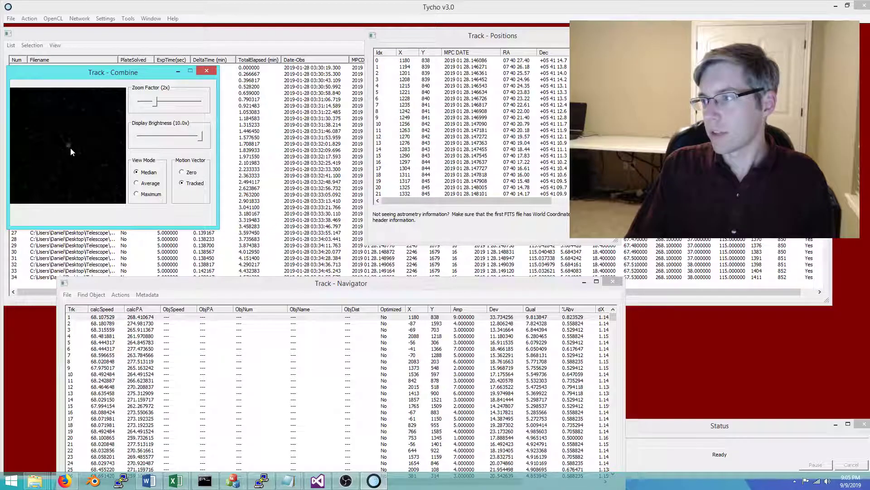
drag(138, 284, 178, 269)
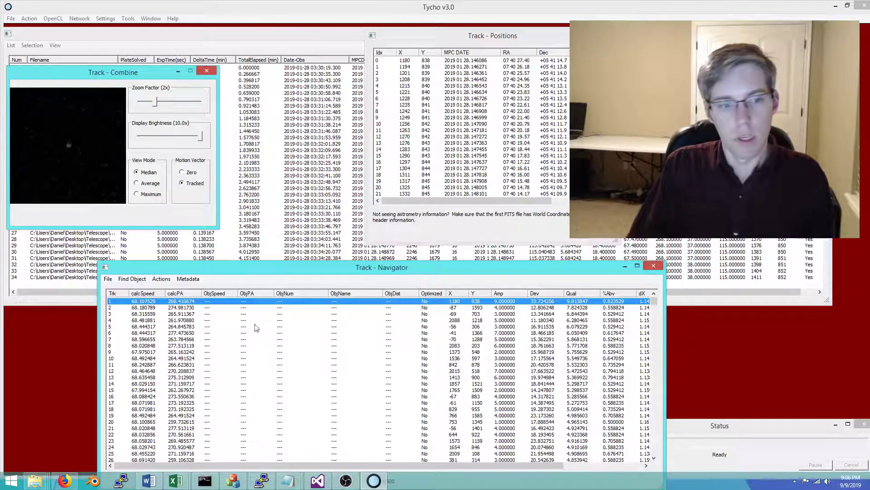
drag(155, 102, 172, 109)
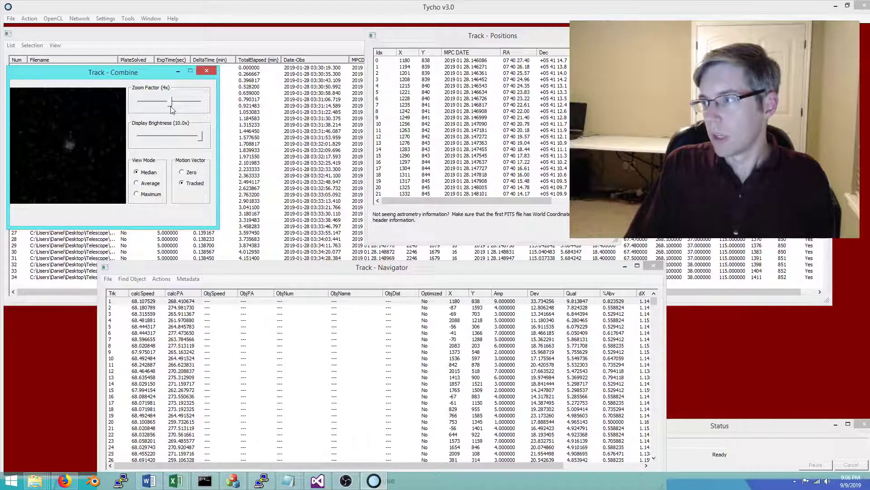
Load the star catalog and verify candidate track 1.
click(140, 278)
click(105, 267)
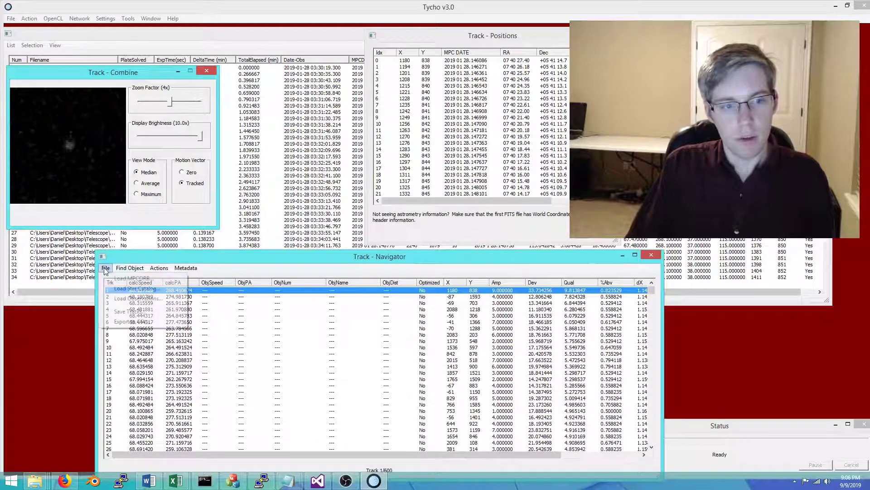
click(110, 291)
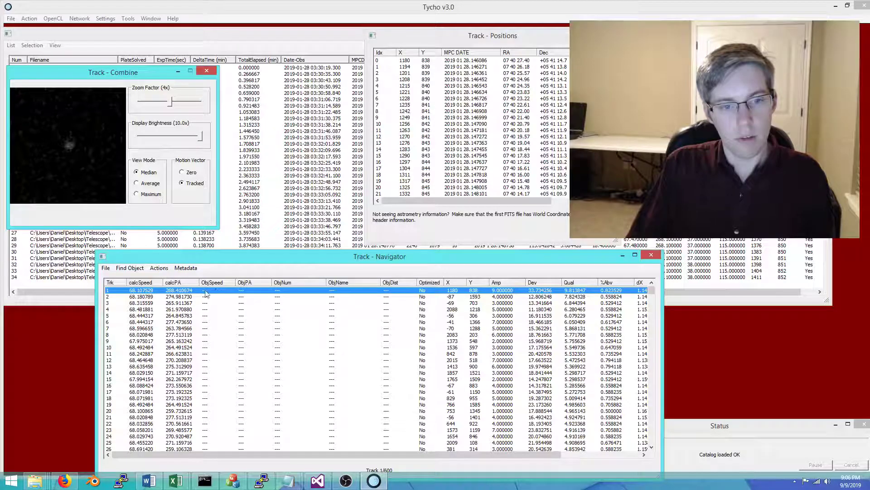
right_click(230, 293)
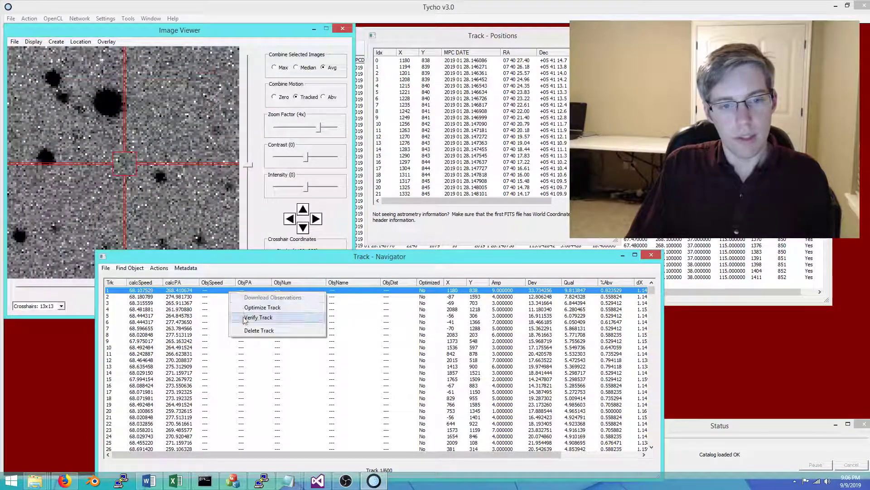
click(257, 317)
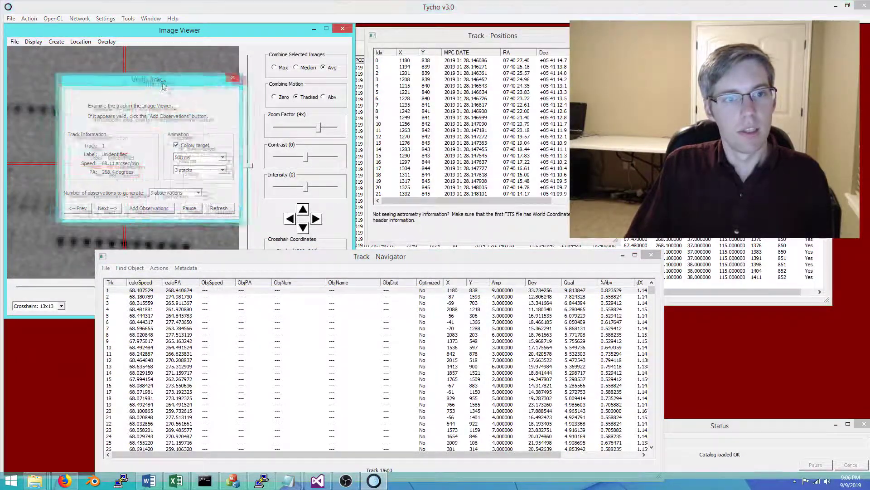
Inspect track 1's stack at 1x and 2x, settle on averaged tracked combining, and add its observations.
drag(320, 127, 304, 128)
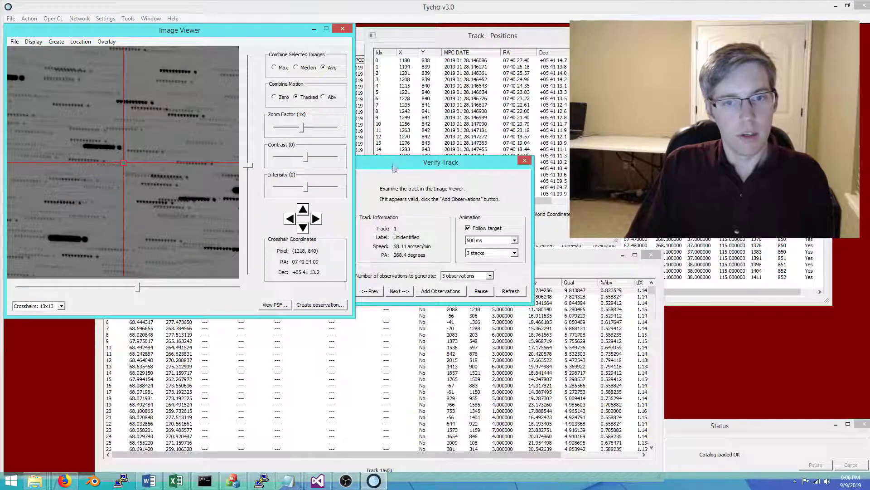
drag(390, 165, 407, 159)
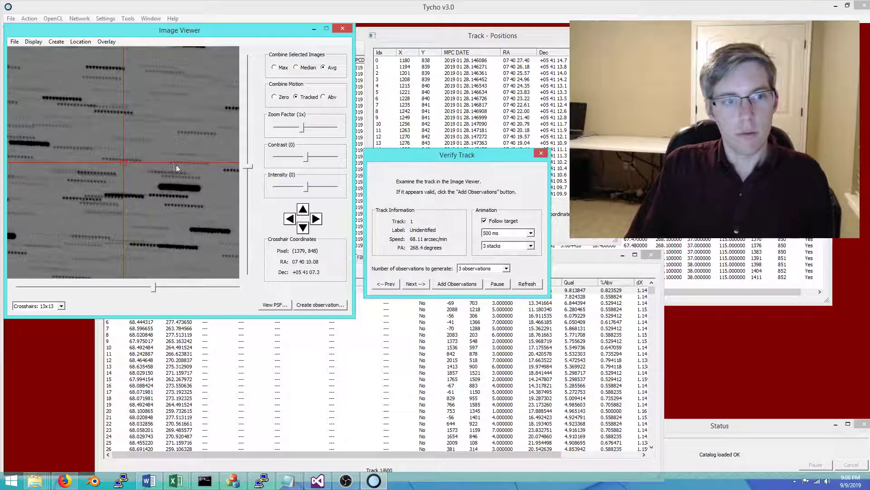
drag(301, 130, 307, 130)
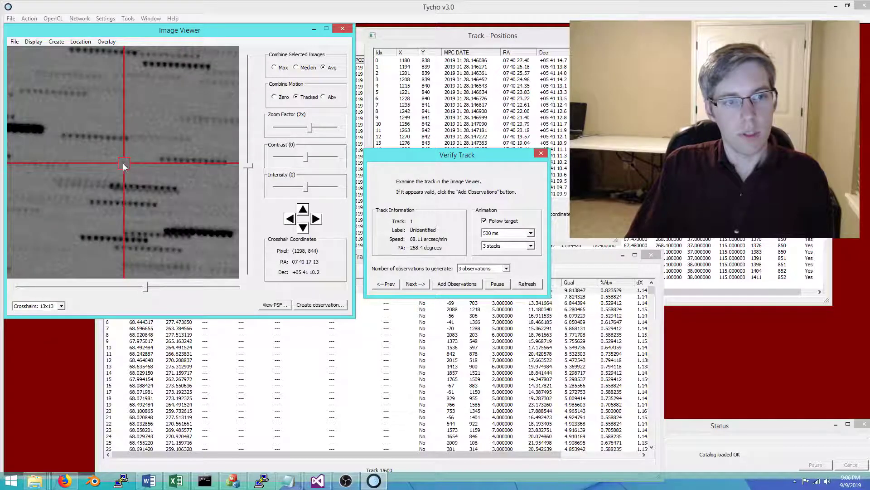
click(307, 131)
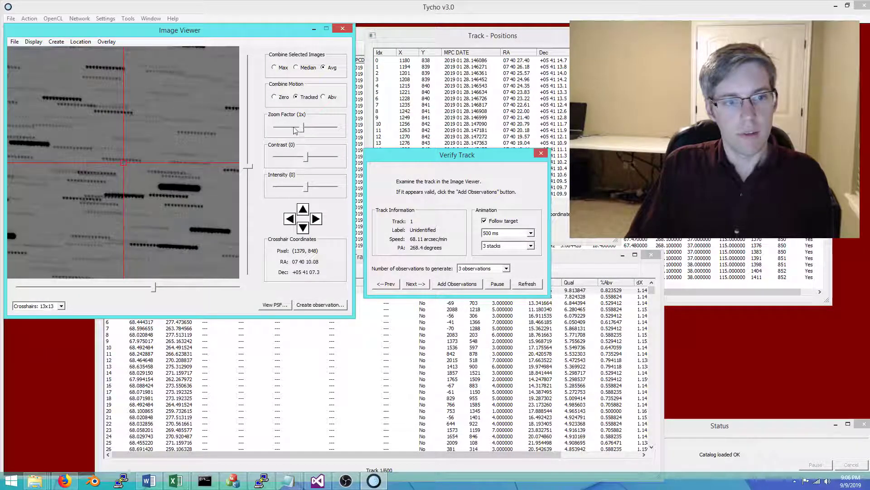
click(324, 96)
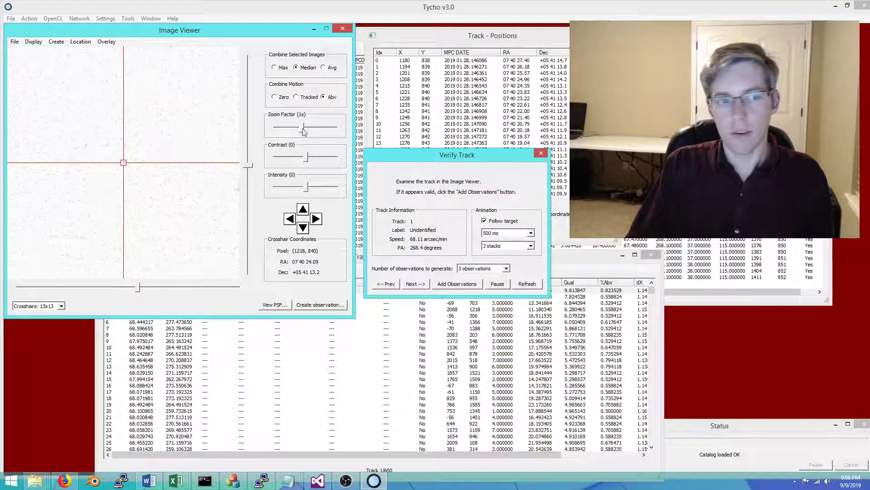
click(331, 69)
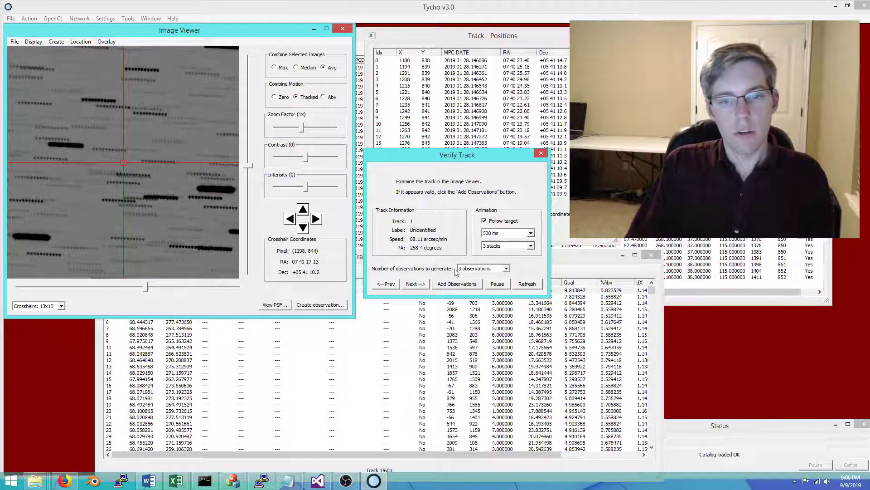
click(457, 283)
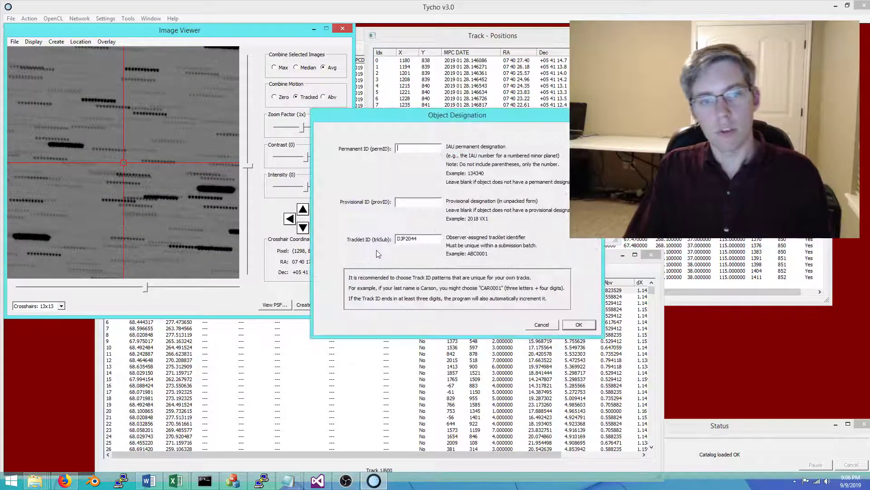
Enter '2019 BG' as the designation and generate the observations.
click(414, 203)
text(2019 BG3)
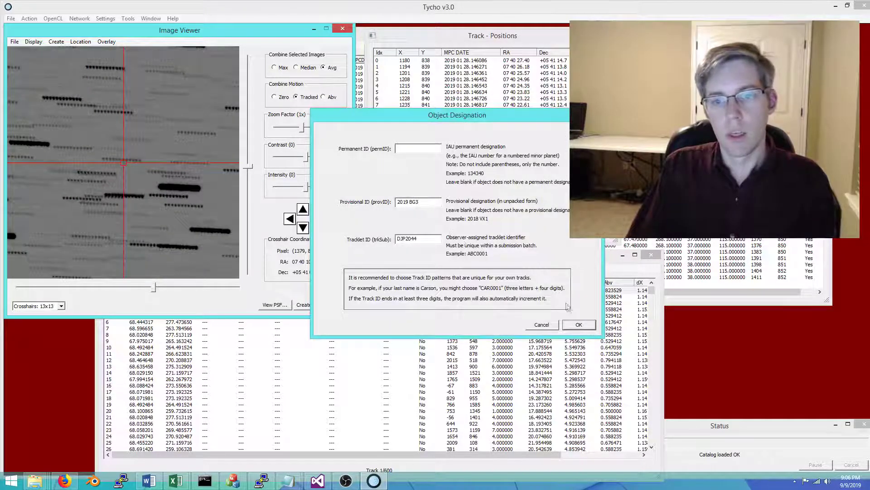
key(Return)
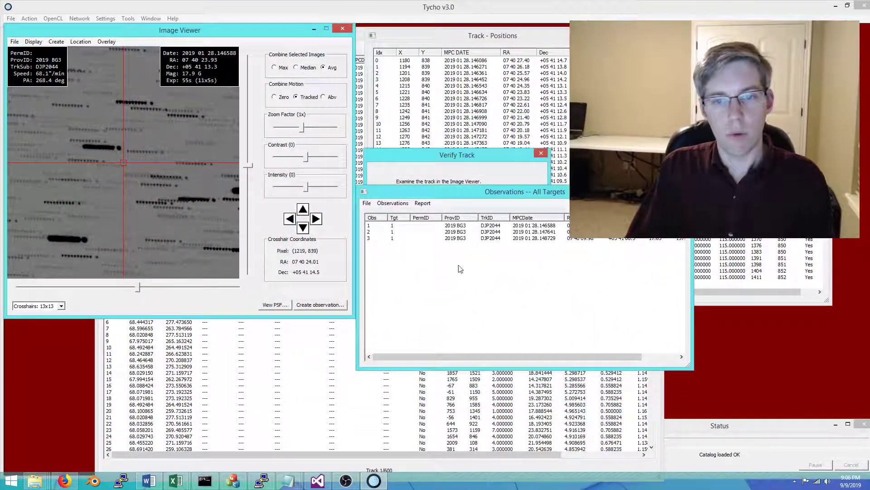
Step through the three 2019 BG3 observations, zooming the image from 4x to 8x.
click(373, 227)
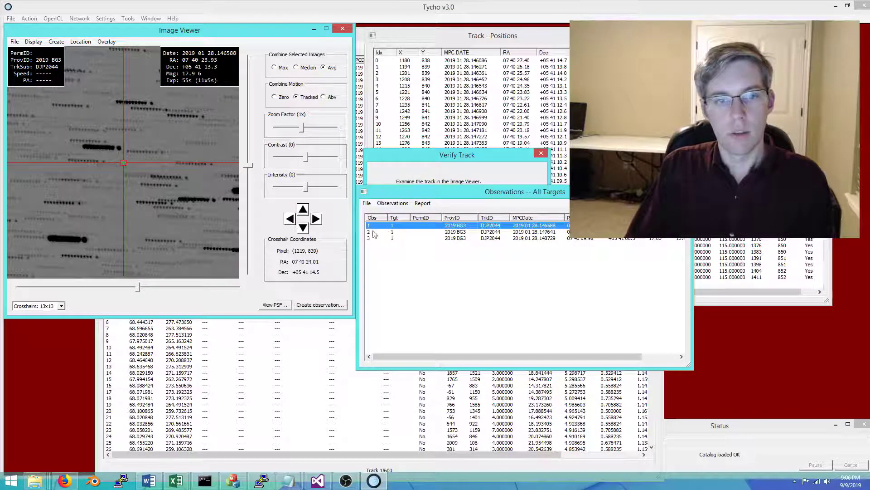
drag(303, 128, 318, 130)
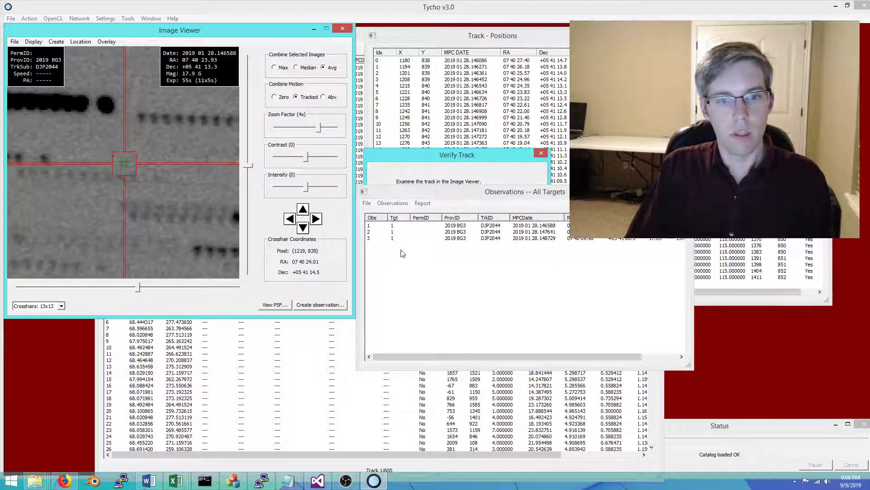
click(394, 232)
click(393, 238)
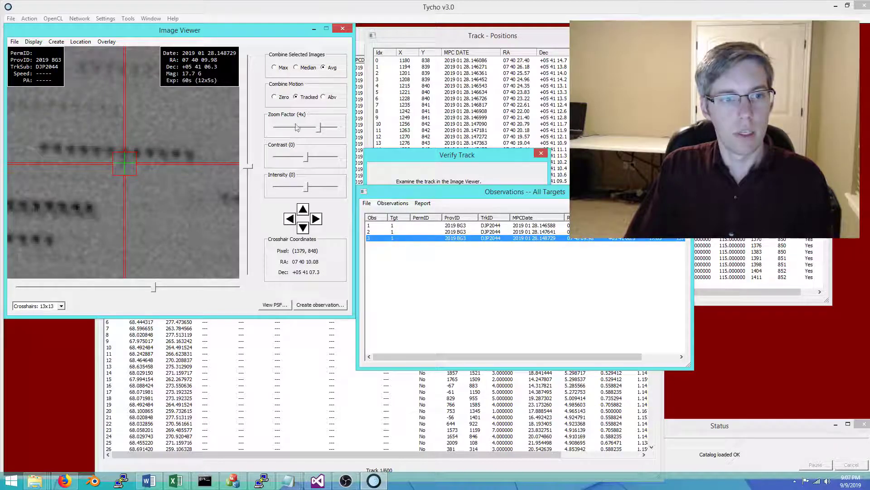
drag(319, 128, 325, 132)
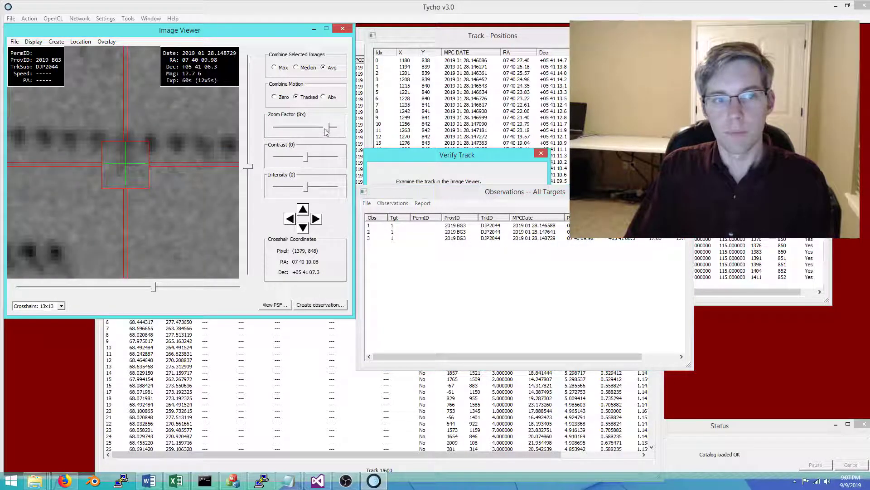
click(405, 231)
click(400, 226)
click(408, 238)
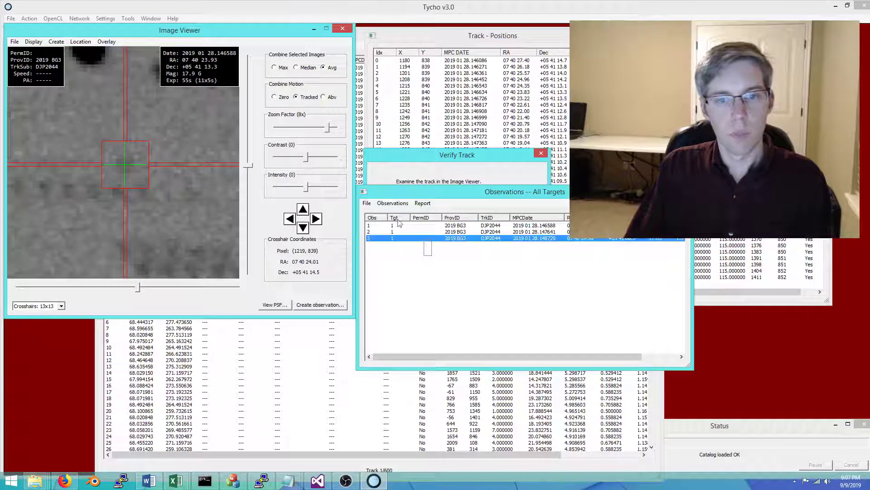
right_click(390, 236)
Show observations as text and insert blank lines after the 28.00416107, 28.14844107, 28.20519707, 28.16562007 and 28.17550607 lines.
click(417, 251)
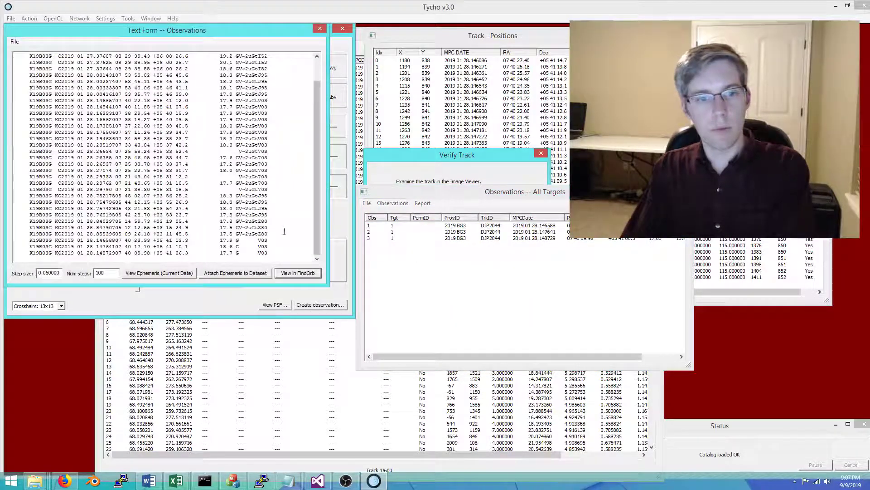
click(273, 234)
scroll(314, 232, up, 2)
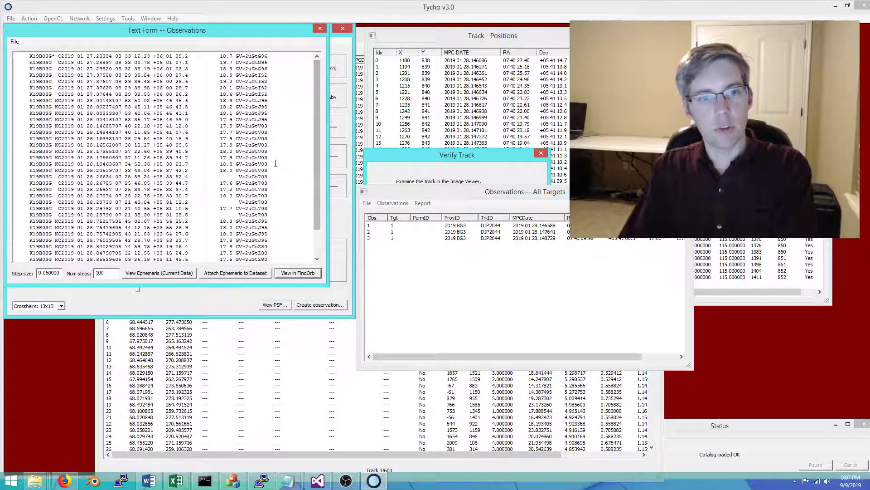
click(271, 120)
key(Return)
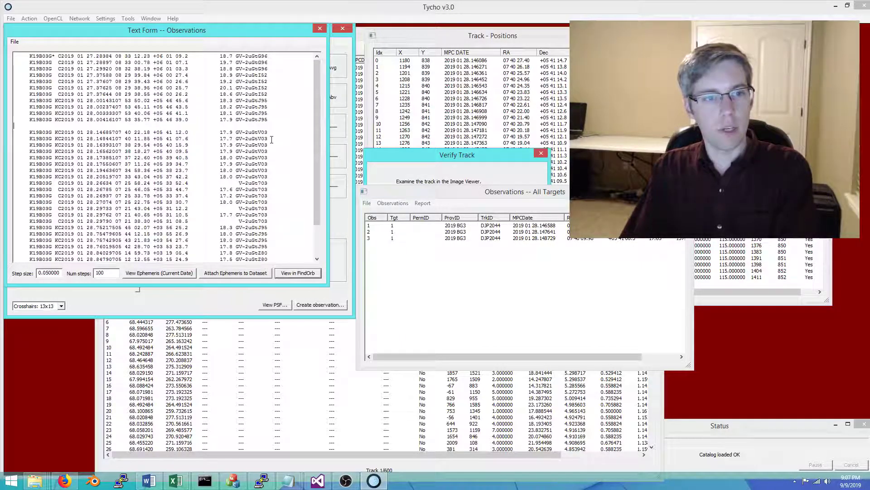
click(288, 141)
key(Return)
scroll(315, 147, down, 3)
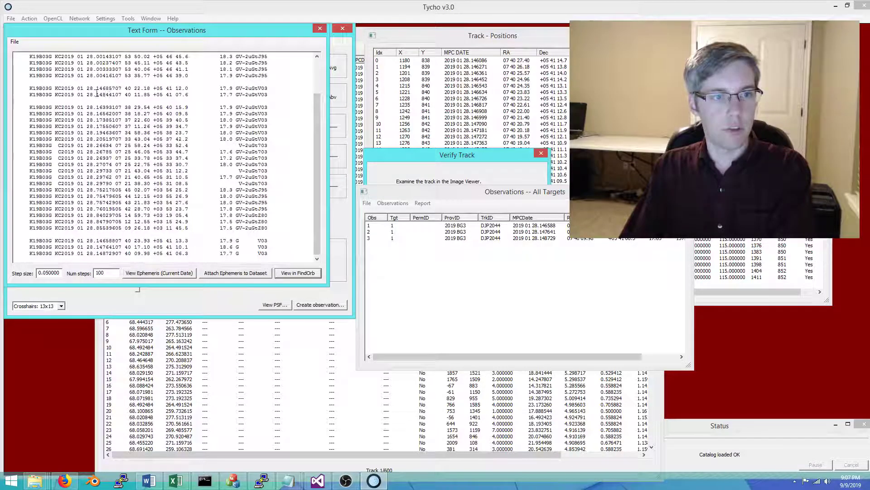
click(272, 140)
key(Return)
key(Return)
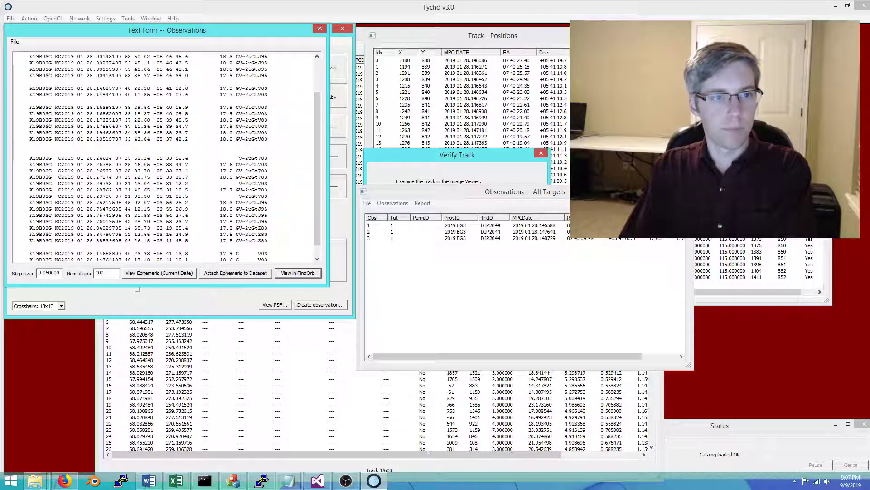
click(271, 114)
key(Return)
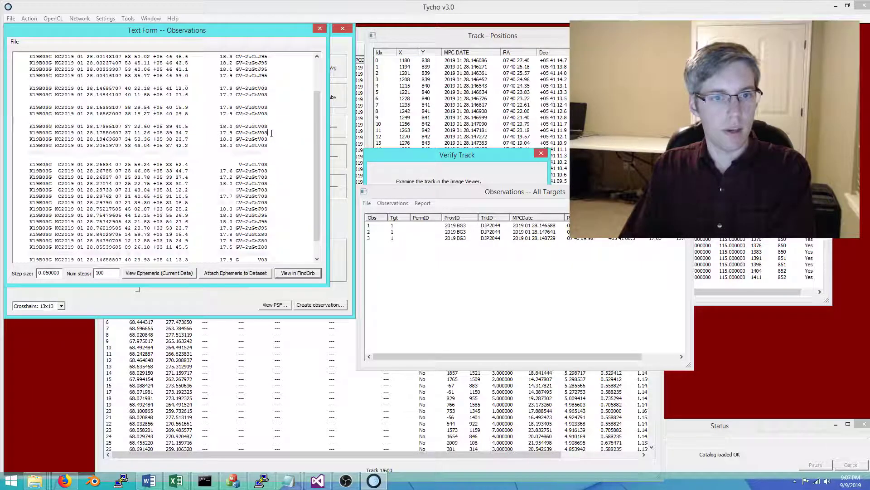
click(272, 132)
key(Return)
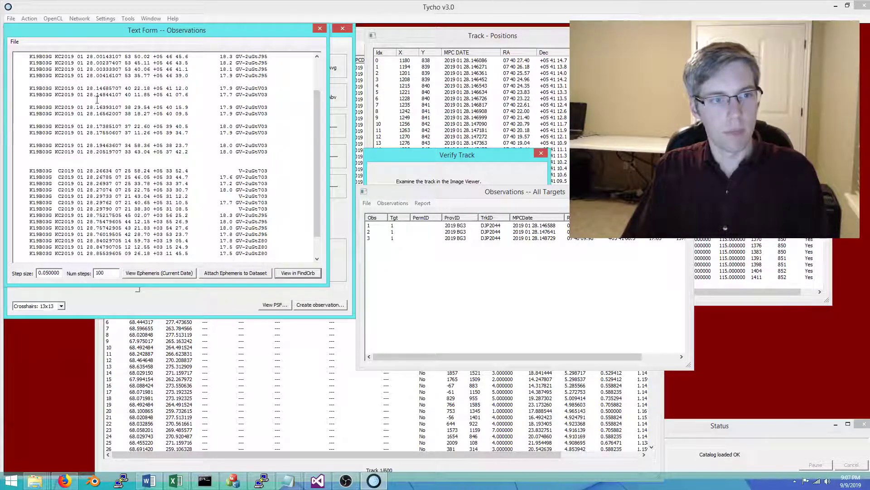
Select the trailing V03 observation lines and load the edited observations into Find_Orb.
drag(96, 95, 112, 94)
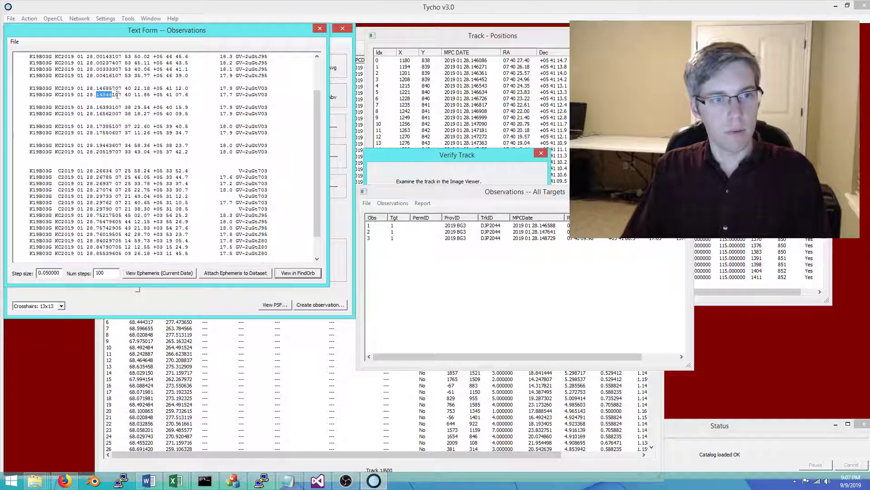
drag(271, 95, 15, 93)
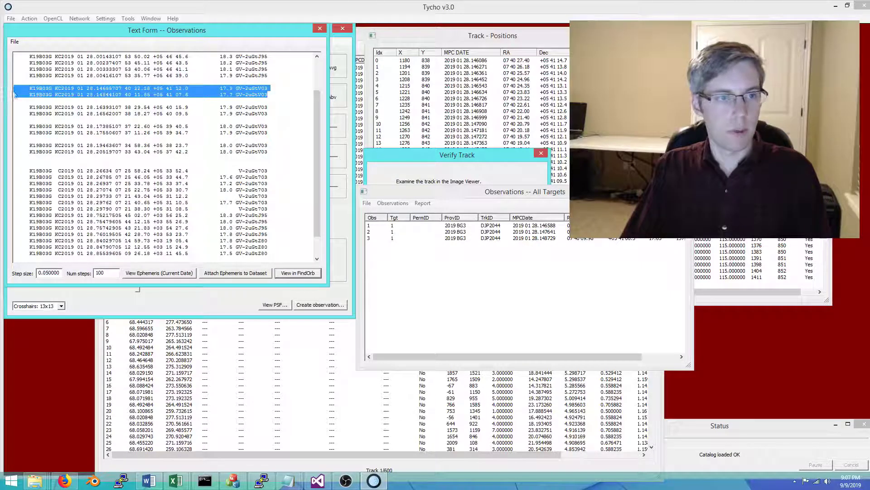
scroll(316, 176, down, 2)
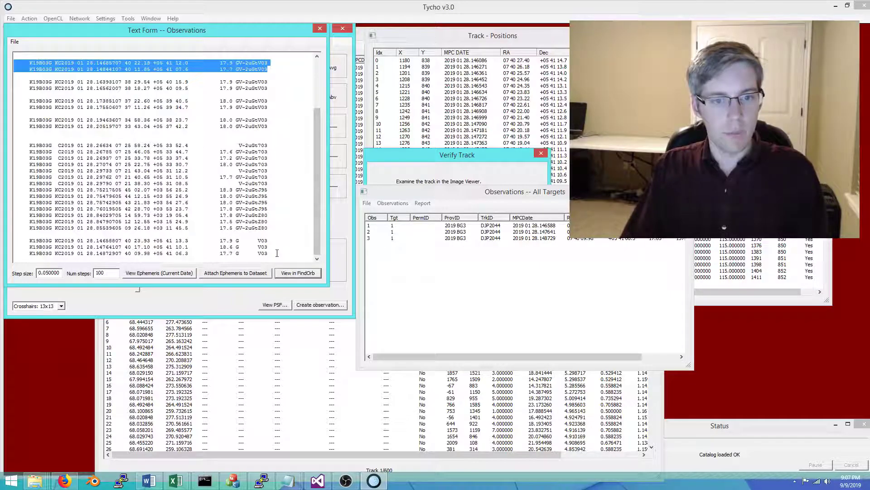
drag(272, 254, 1, 246)
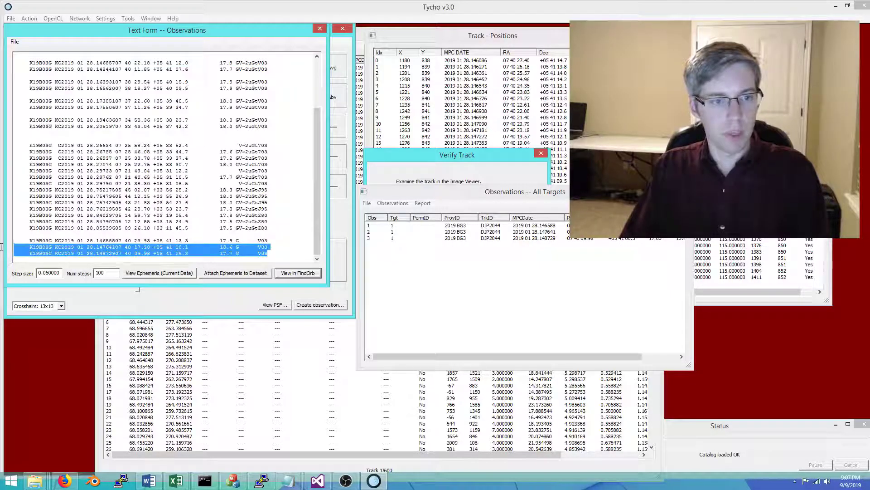
click(292, 273)
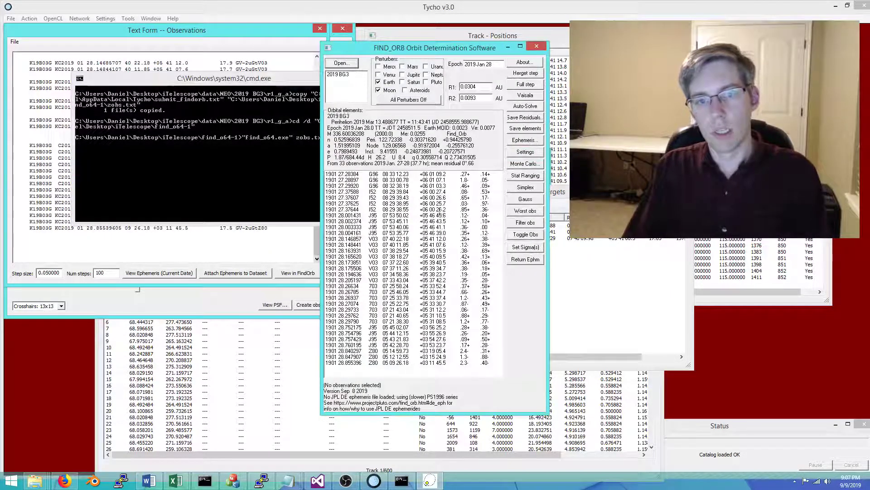
Check the residuals of the two earlier V03 observations, then delete those two lines from the observation text.
drag(375, 238, 453, 247)
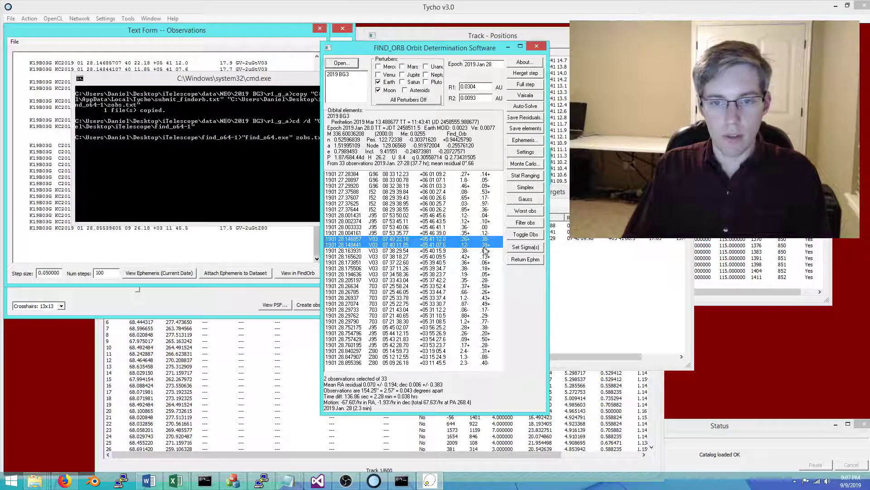
click(537, 46)
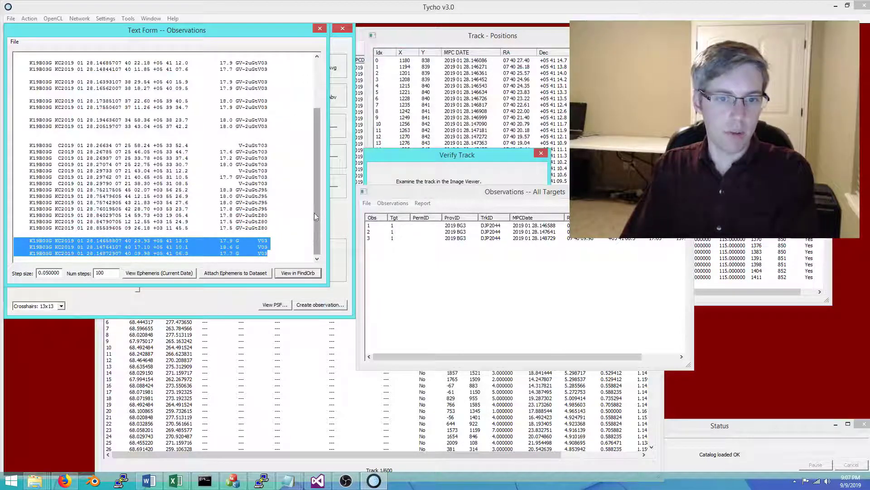
drag(317, 214, 314, 175)
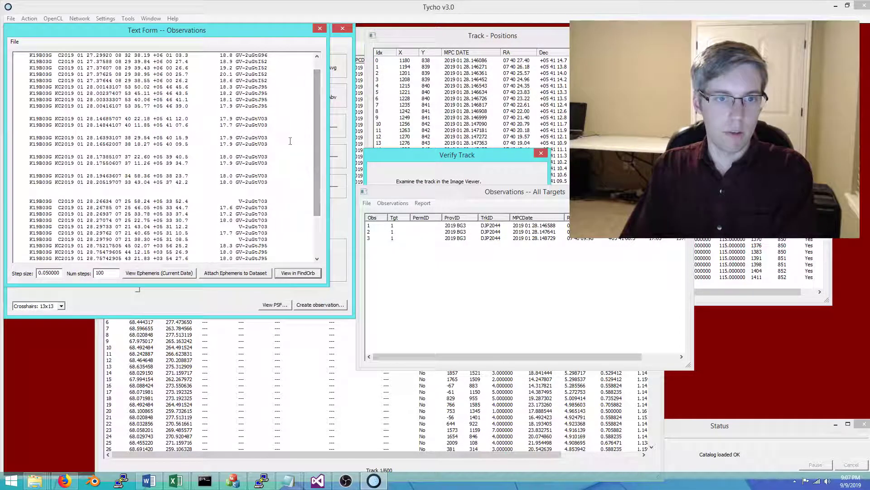
drag(269, 125, 2, 117)
key(Delete)
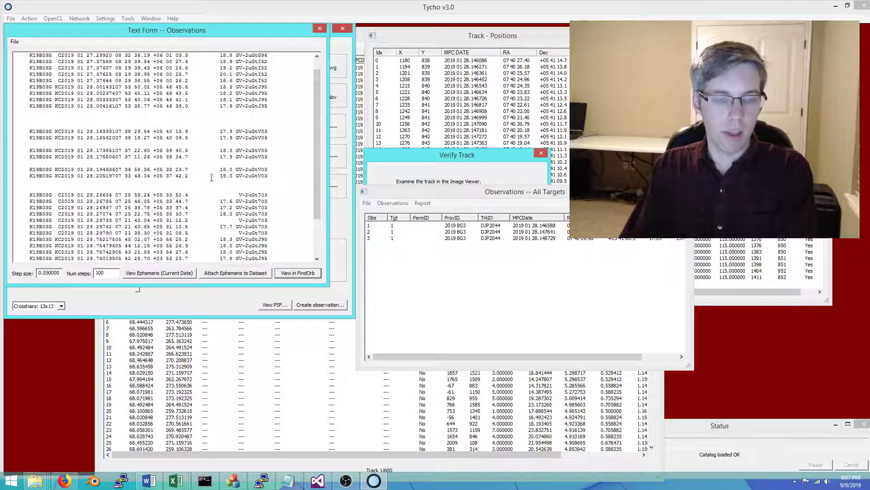
Reload Find_Orb and compare residuals of the new 28.147641 and 28.148729 2019 BG3 observations.
click(294, 273)
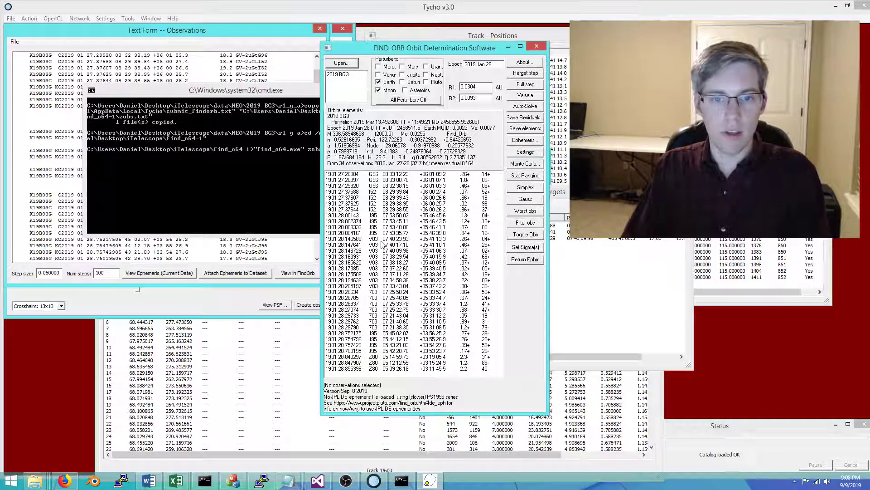
shift+click(476, 246)
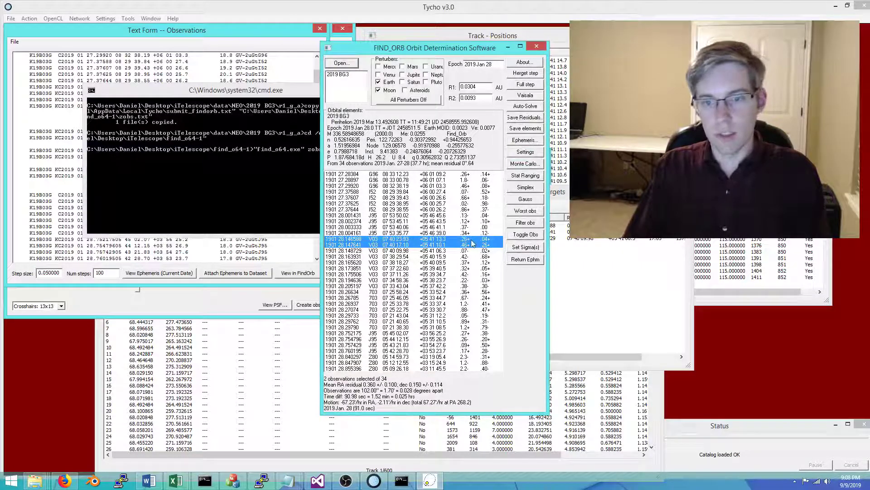
shift+click(470, 251)
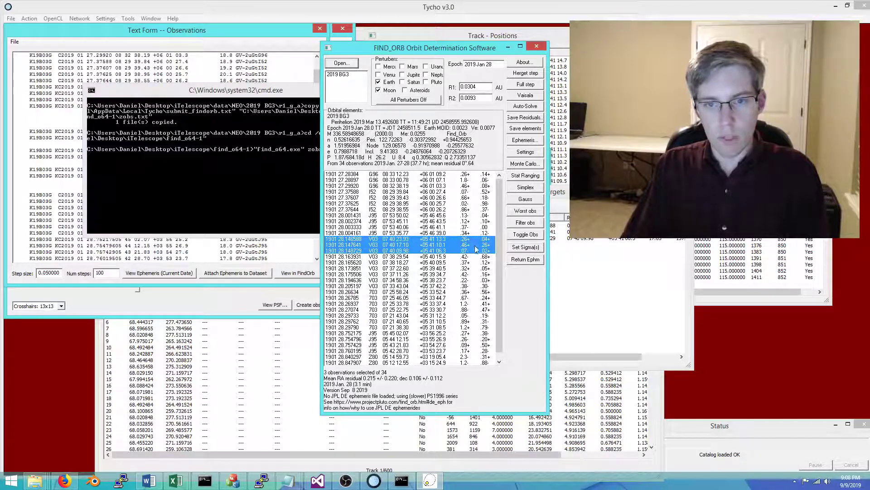
click(537, 47)
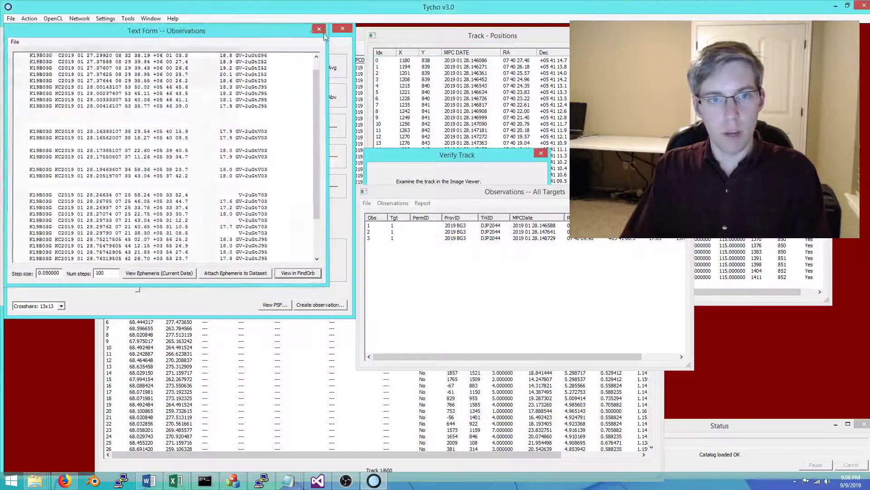
Generate two observations instead of three and designate them 2019 BG3.
drag(405, 159, 401, 67)
click(474, 180)
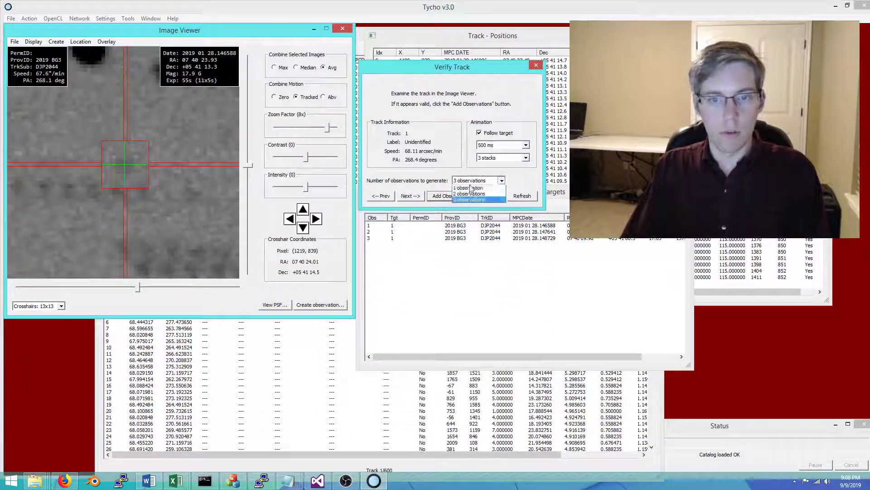
click(469, 194)
click(442, 196)
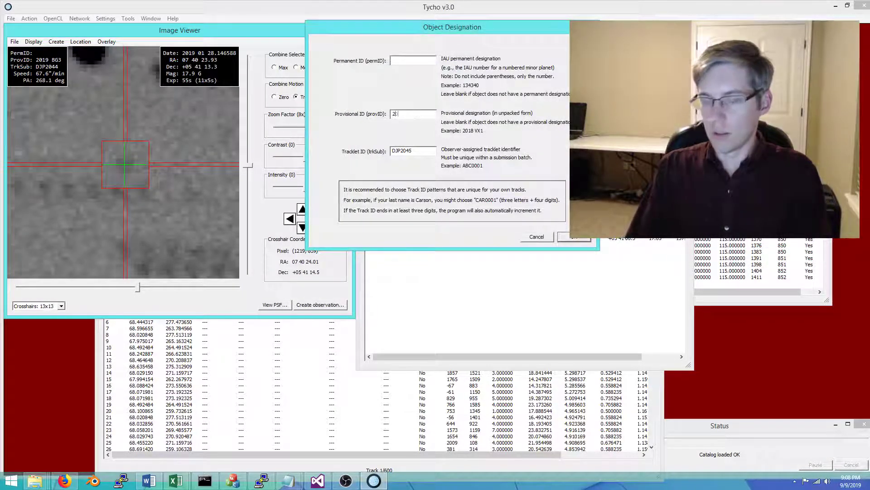
text(2019 BG3)
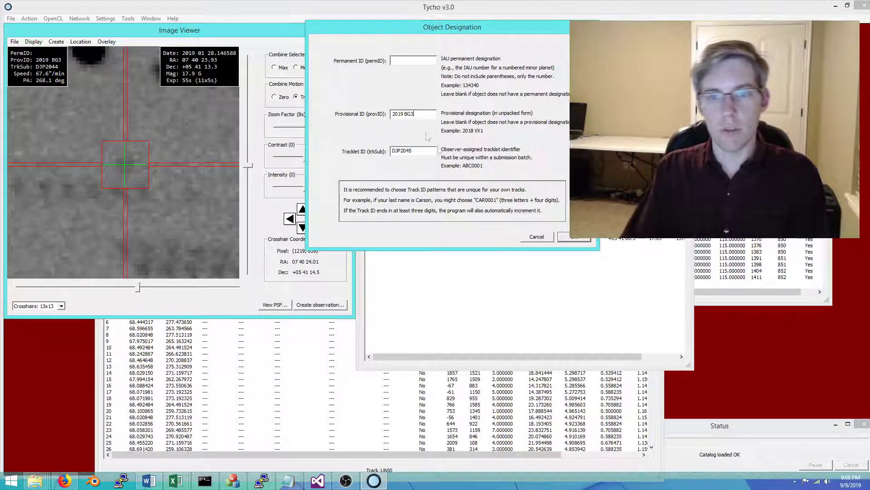
click(576, 240)
Show observations 4 and 5 in text form.
click(521, 251)
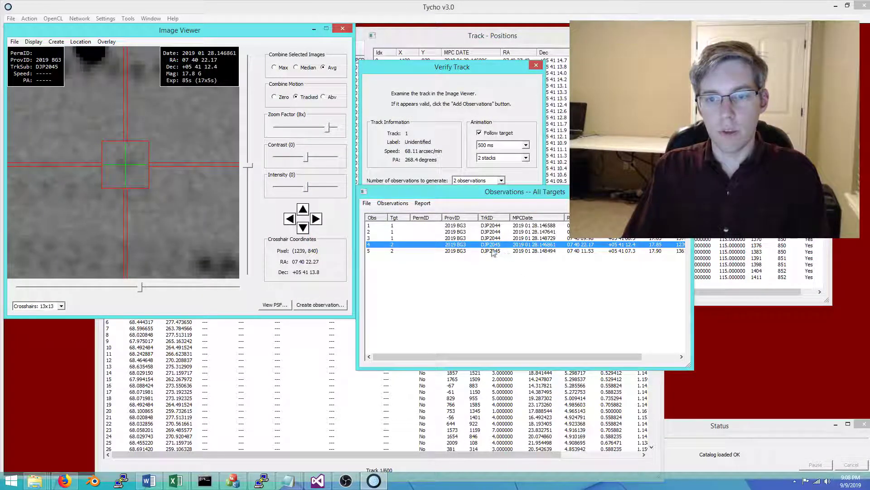
shift+click(492, 247)
right_click(467, 254)
click(487, 268)
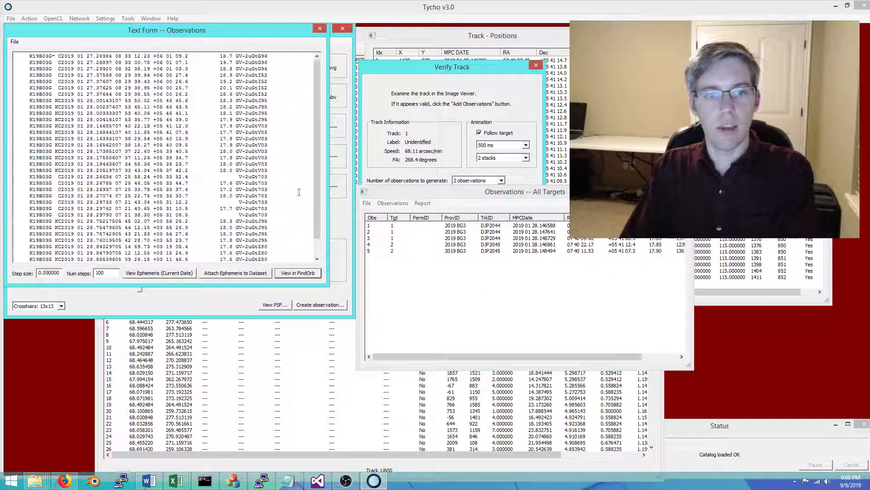
Isolate and select the 28.14685707 and 28.14844107 V03 lines, then load the observations into Find_Orb.
click(279, 125)
key(Home)
key(Return)
key(Down)
key(End)
key(Return)
drag(13, 145, 1, 134)
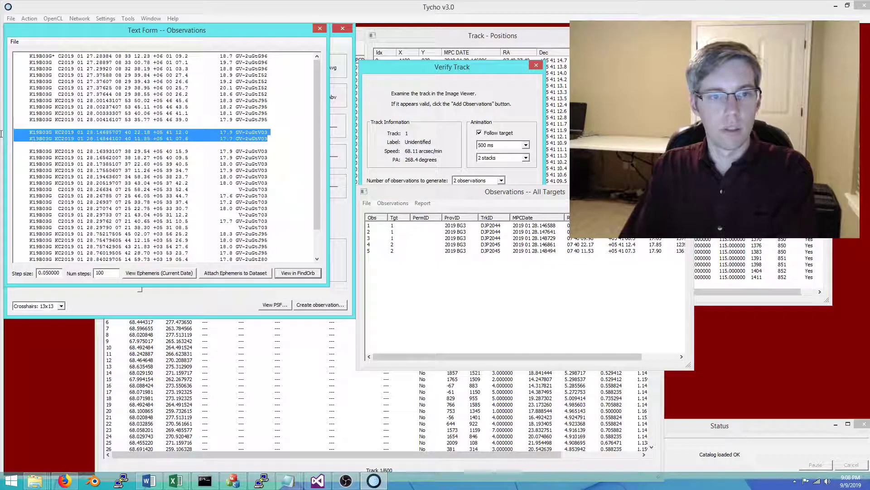
click(298, 272)
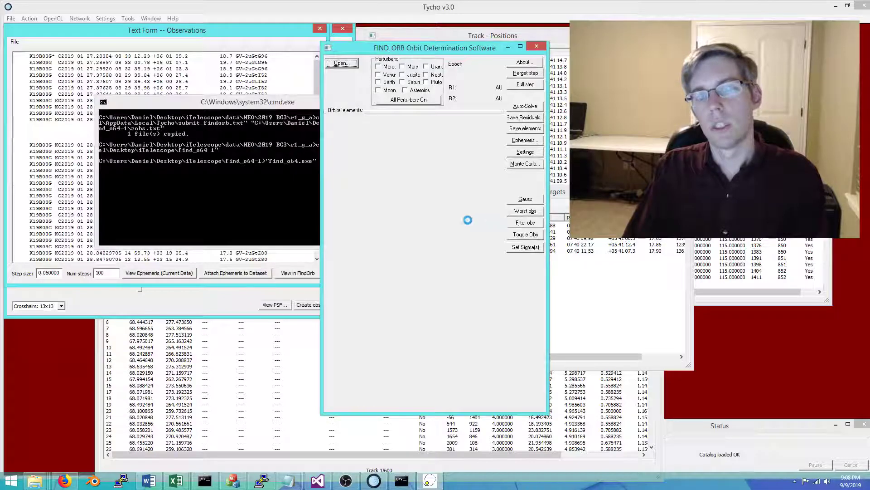
Review the residuals of the two new tracklet observations, then close Find_Orb and move the observations list aside.
drag(381, 243, 381, 239)
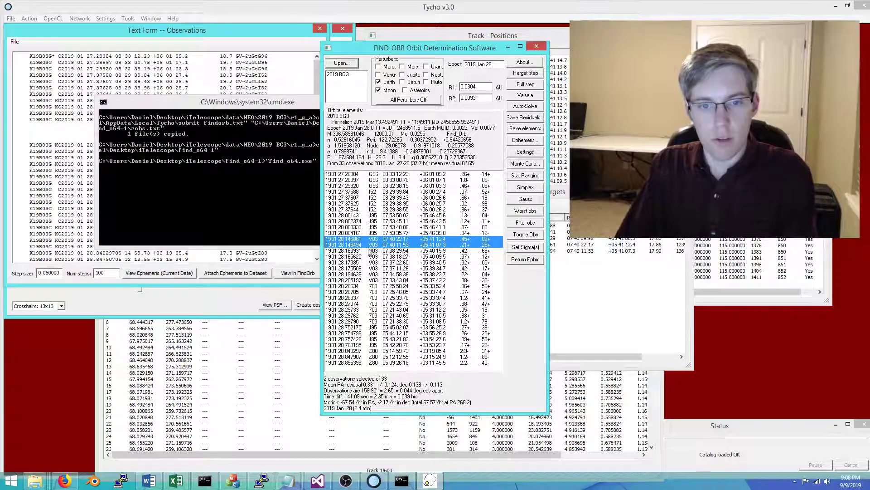
click(536, 46)
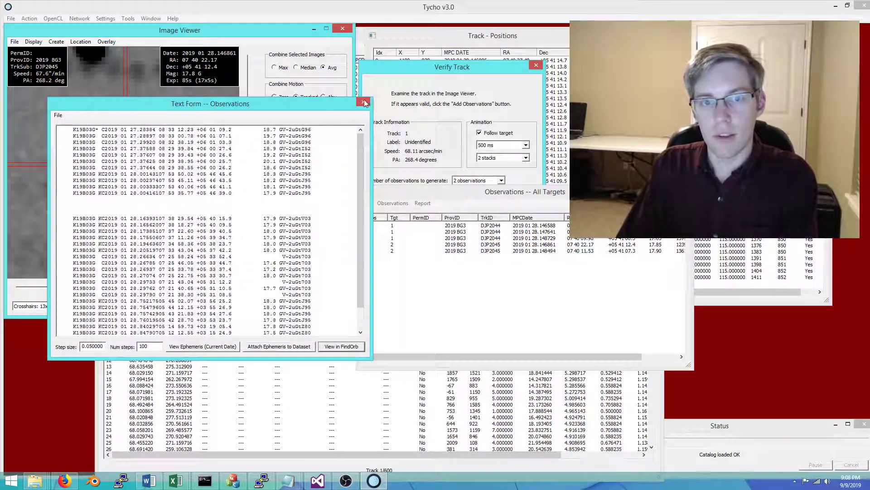
drag(403, 191, 439, 219)
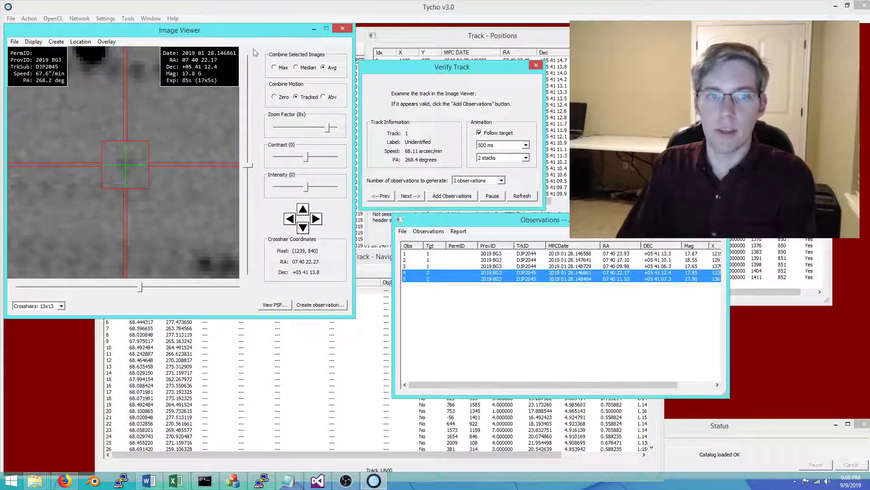
Reset the session and clear all 2019 BG3 images from the image list.
drag(237, 31, 342, 83)
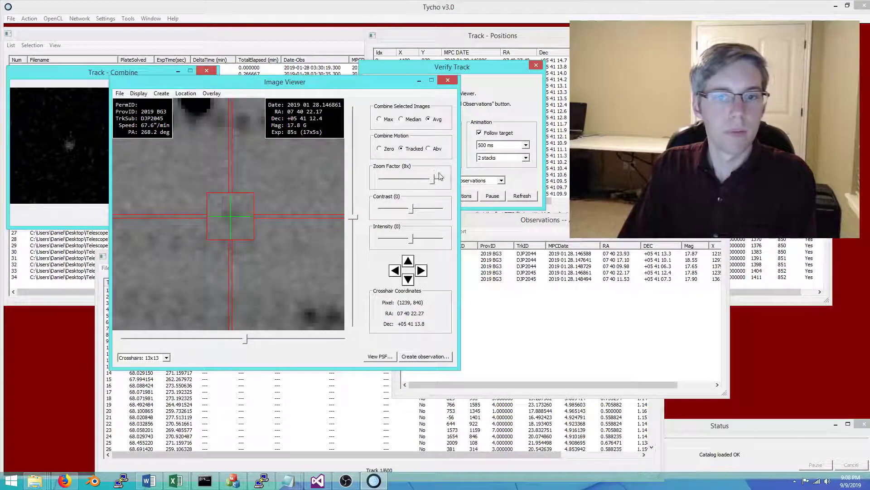
drag(433, 179, 409, 180)
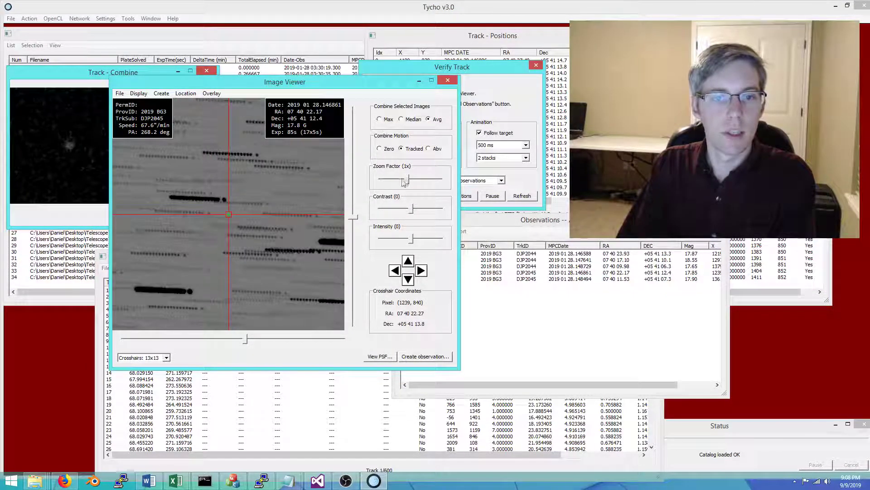
drag(477, 229, 553, 242)
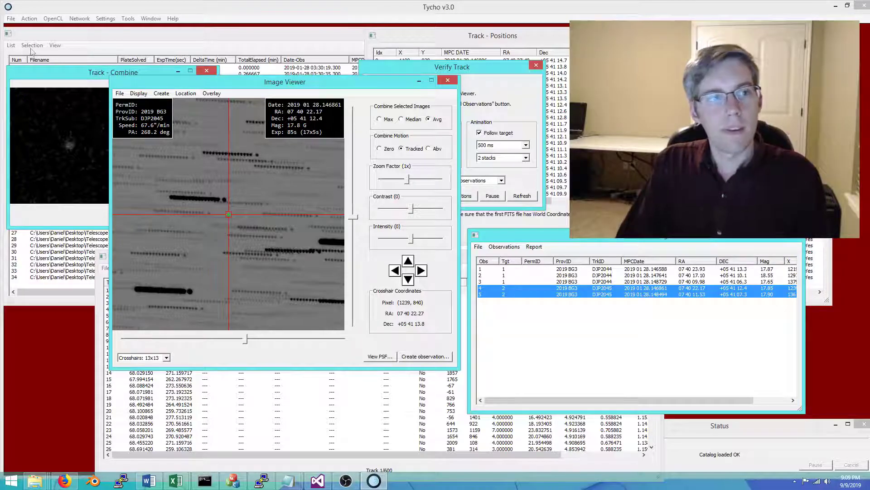
click(10, 46)
click(20, 101)
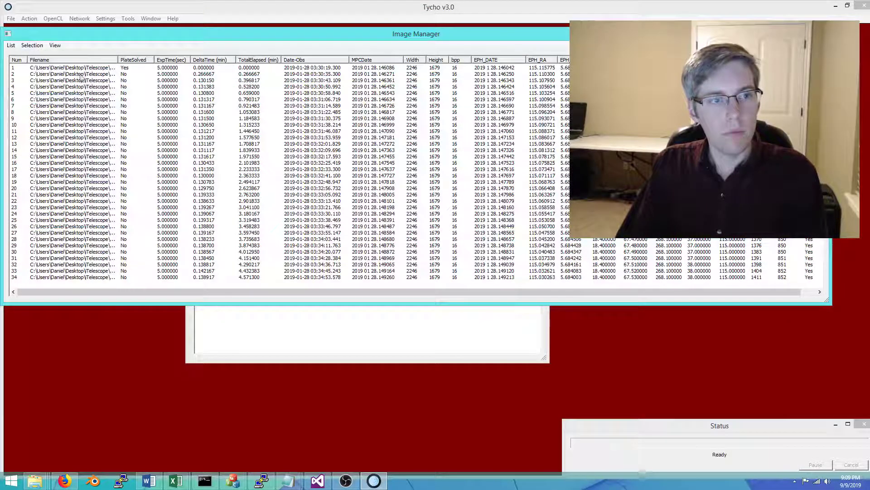
click(11, 45)
click(29, 76)
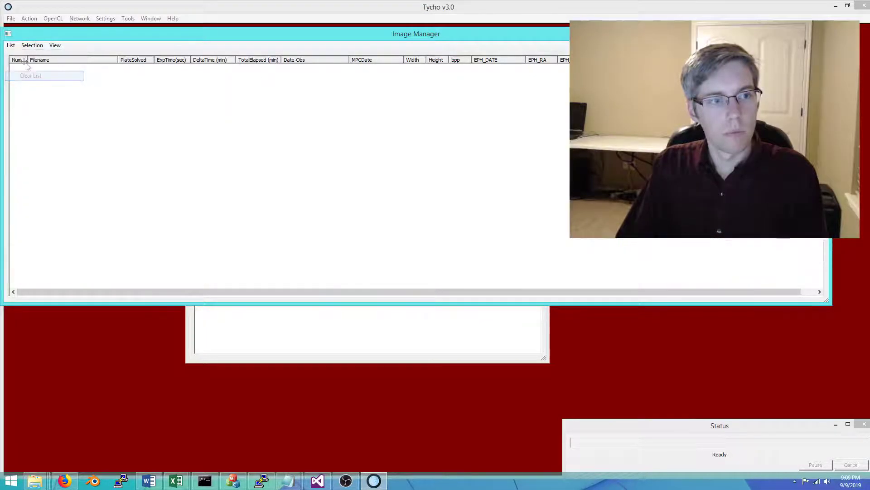
Begin adding images and browse up to the NEO\2019 RC folder.
click(10, 45)
click(35, 56)
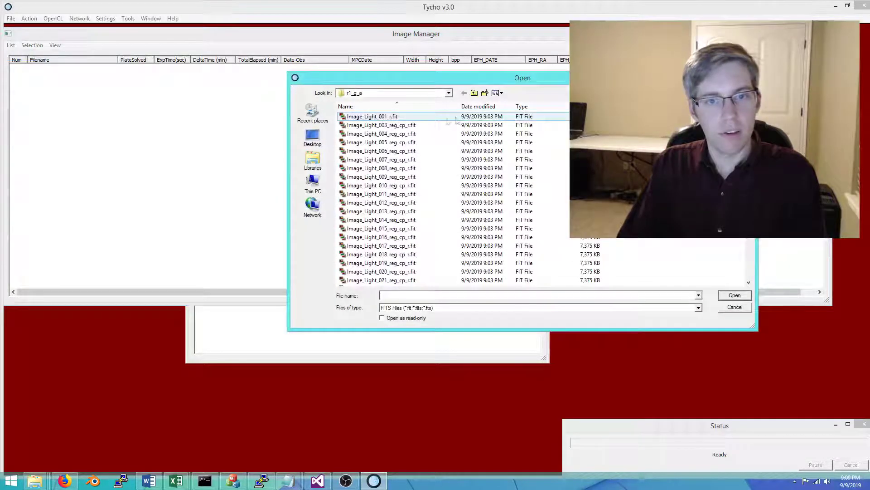
click(474, 93)
click(474, 93)
scroll(416, 244, down, 6)
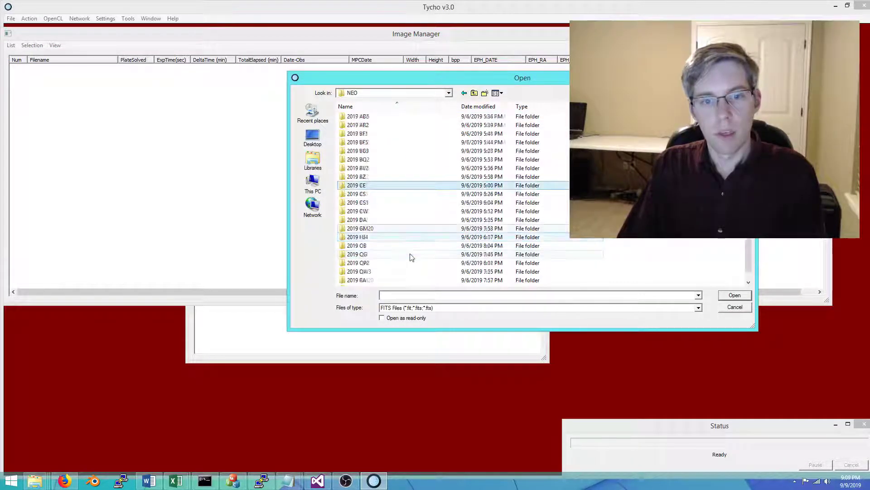
double_click(390, 280)
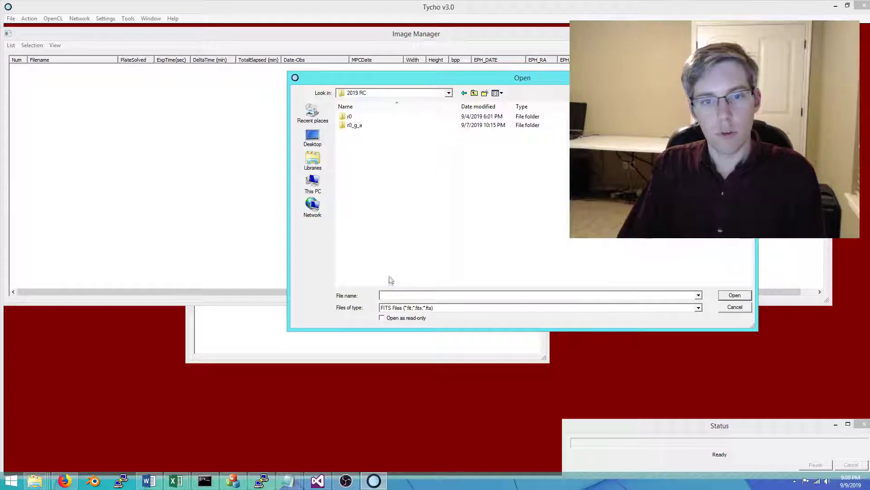
Load all FIT files from the r0_g_a folder and close the progress log.
right_click(351, 127)
click(533, 170)
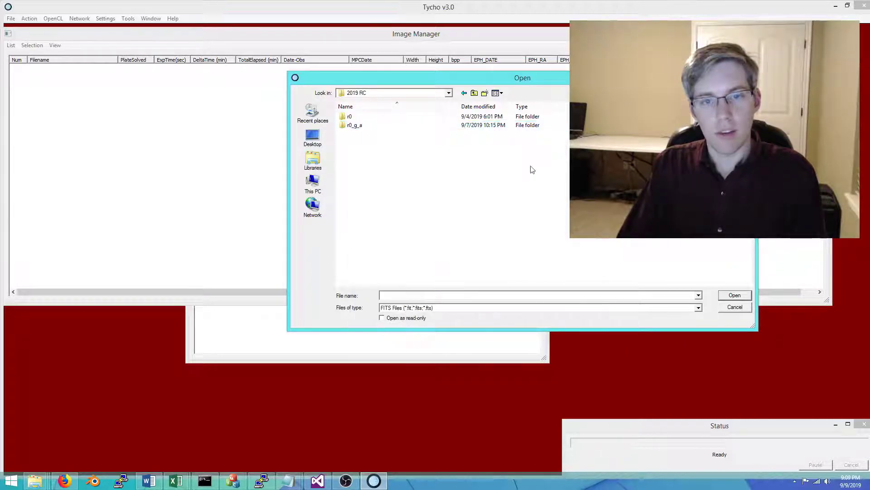
double_click(361, 126)
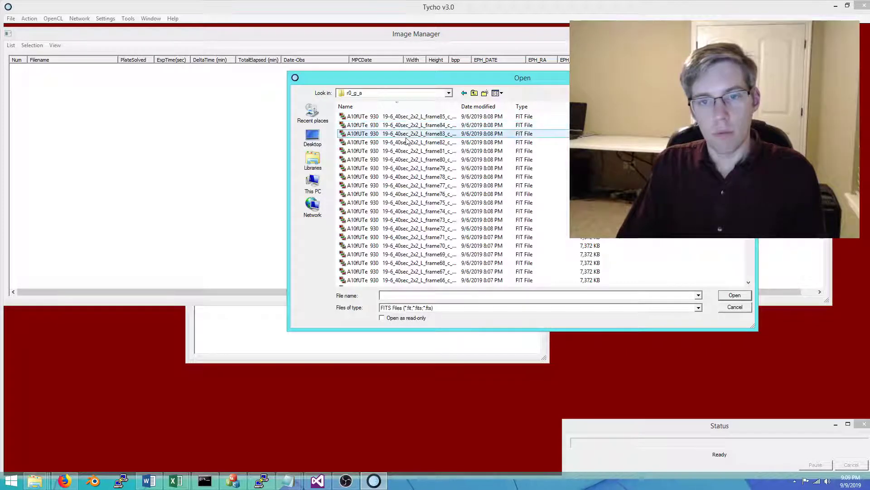
key(ctrl+a)
key(Return)
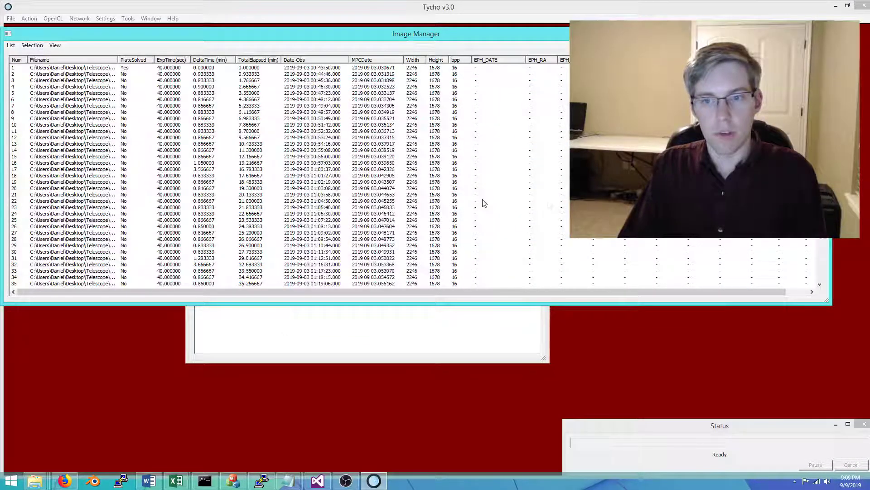
click(320, 324)
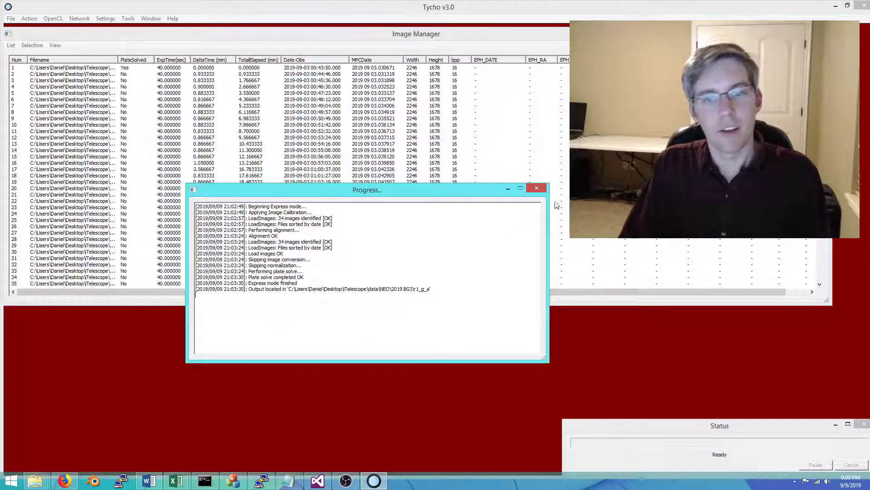
drag(487, 189, 472, 236)
click(522, 234)
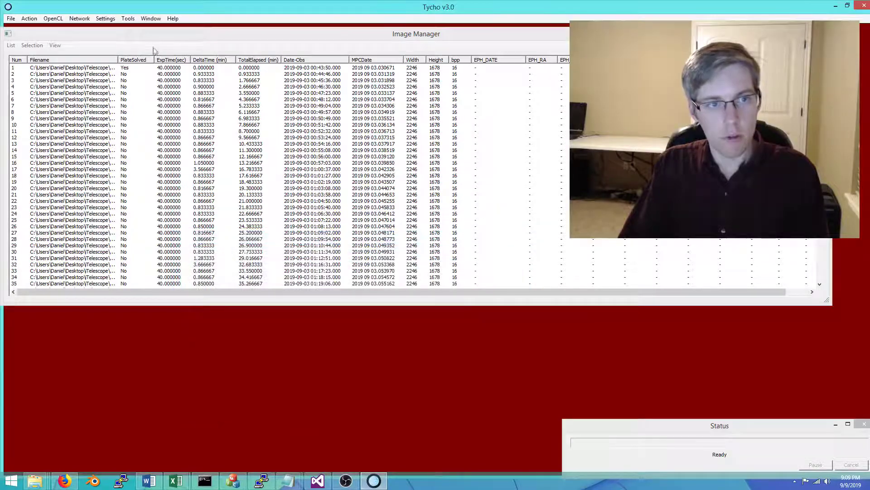
Download the existing observations of 2019 RC.
click(128, 19)
click(148, 119)
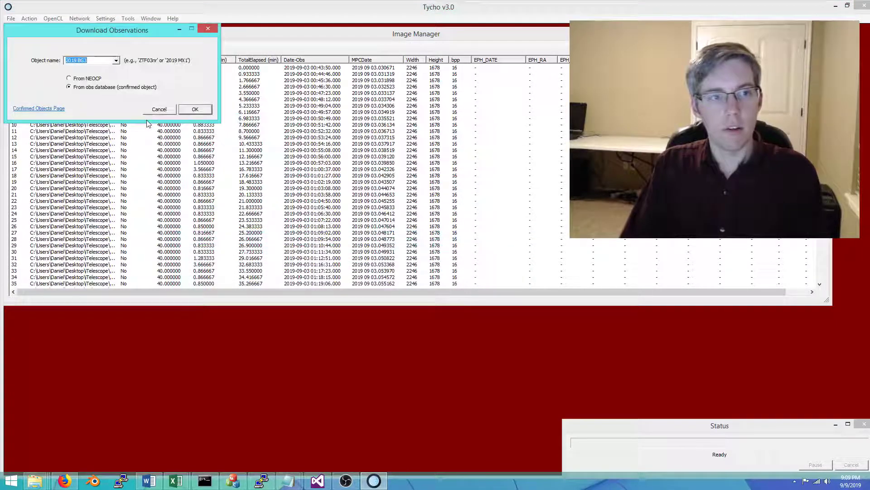
text(2019)
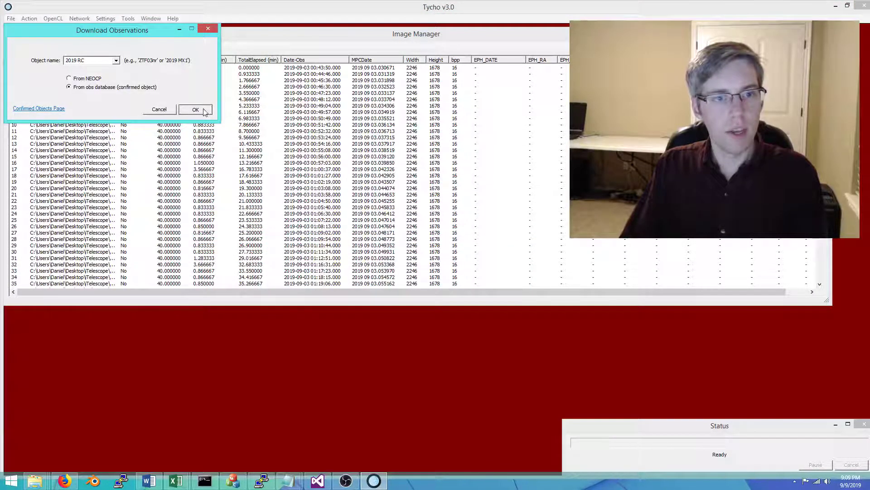
click(195, 109)
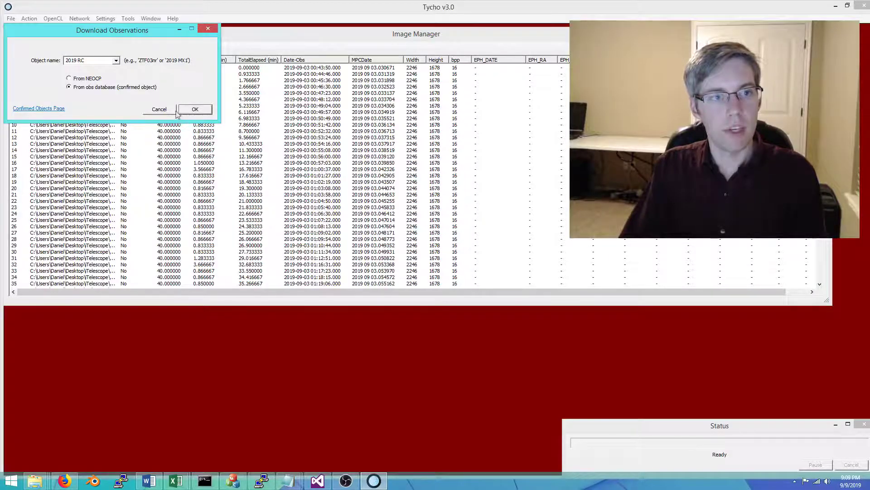
Confirm the report parameters and view the initial Find_Orb orbit fit.
click(105, 18)
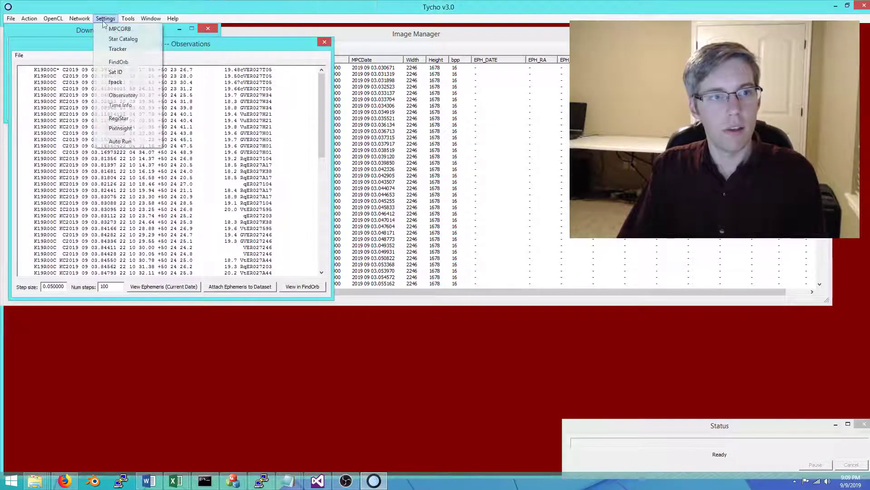
click(122, 96)
text(W34)
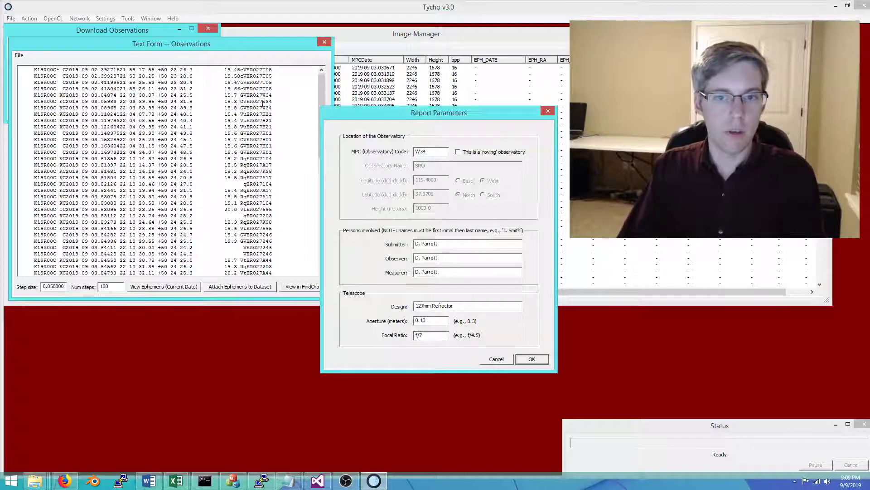
click(533, 360)
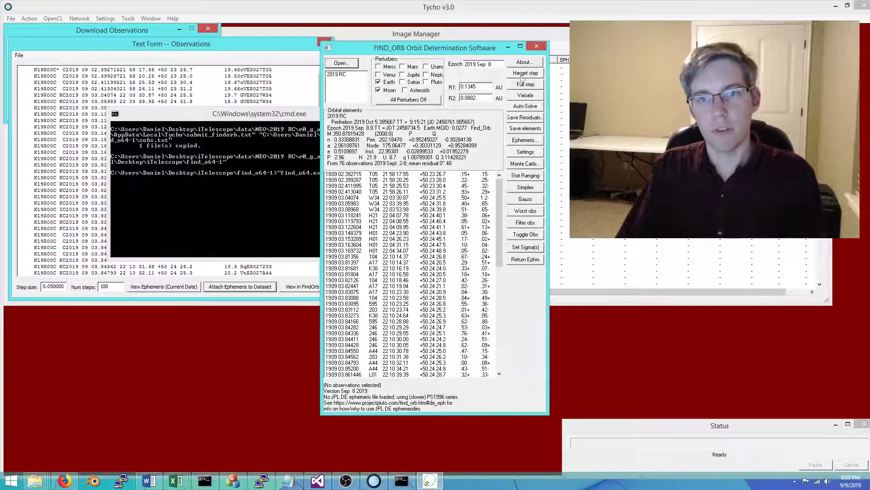
click(536, 46)
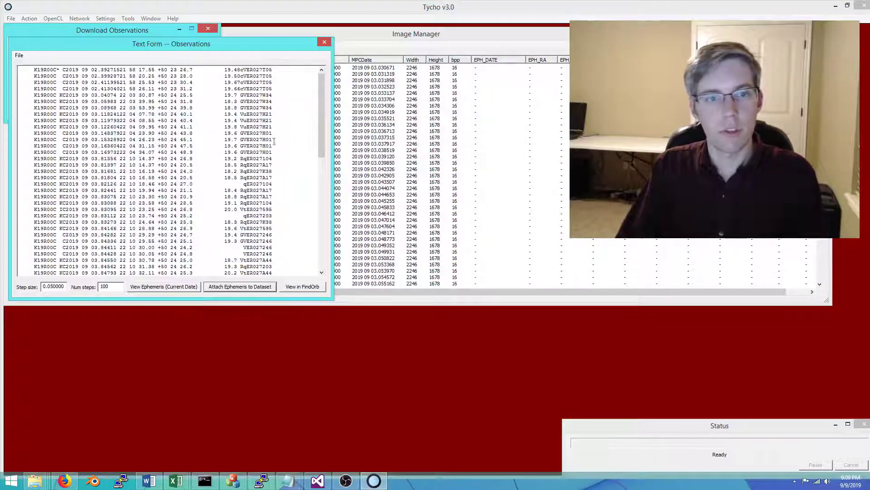
Delete all but the first four observation lines and fit an orbit to them in Find_Orb.
click(282, 90)
key(Return)
scroll(316, 116, down, 10)
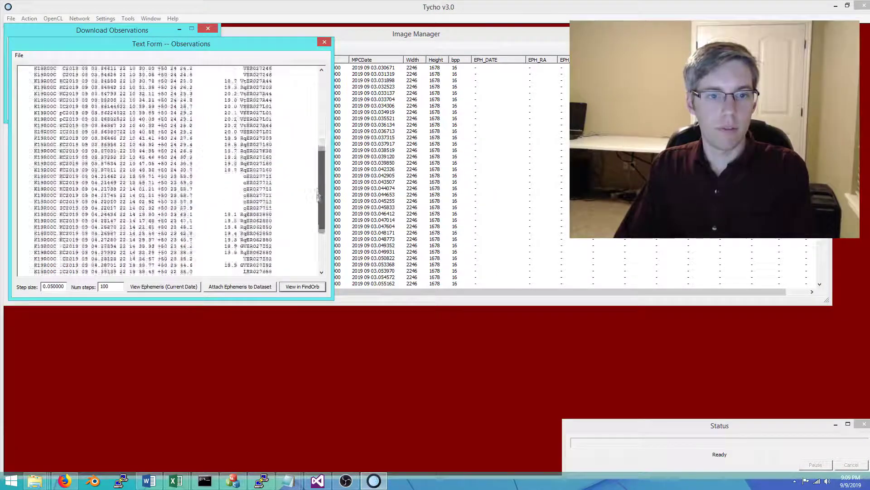
drag(231, 246, 231, 226)
scroll(231, 226, up, 10)
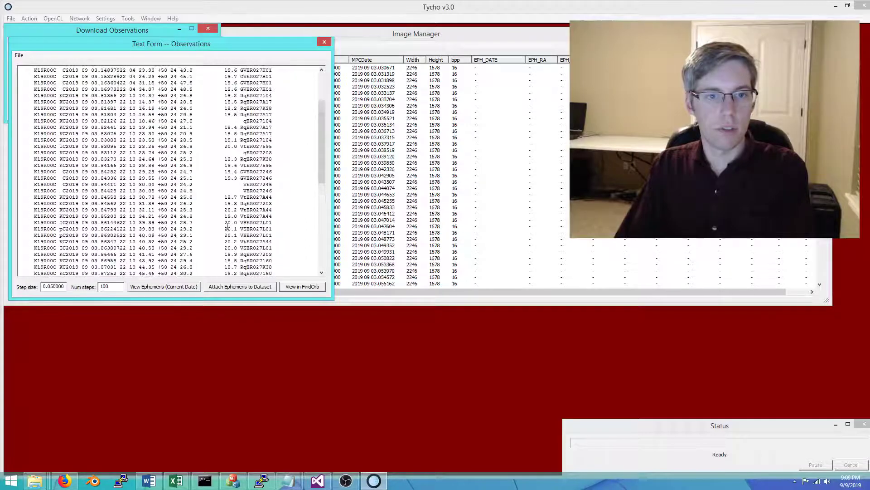
drag(272, 272, 21, 101)
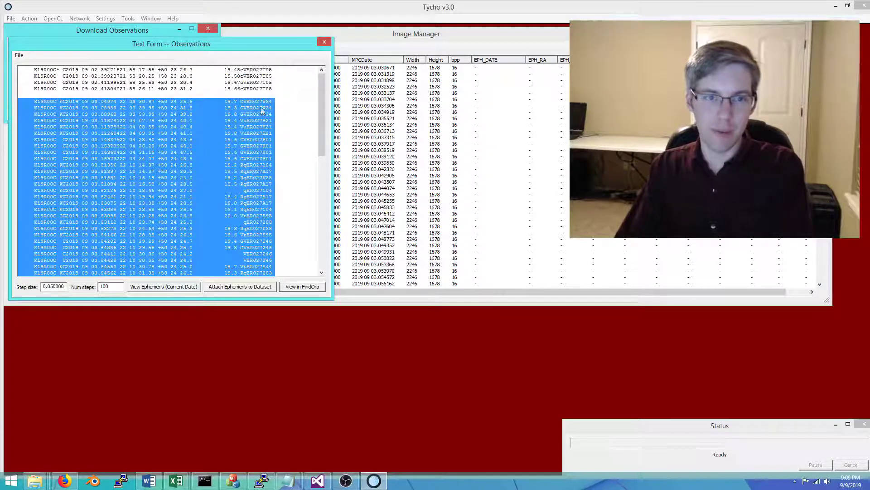
key(Delete)
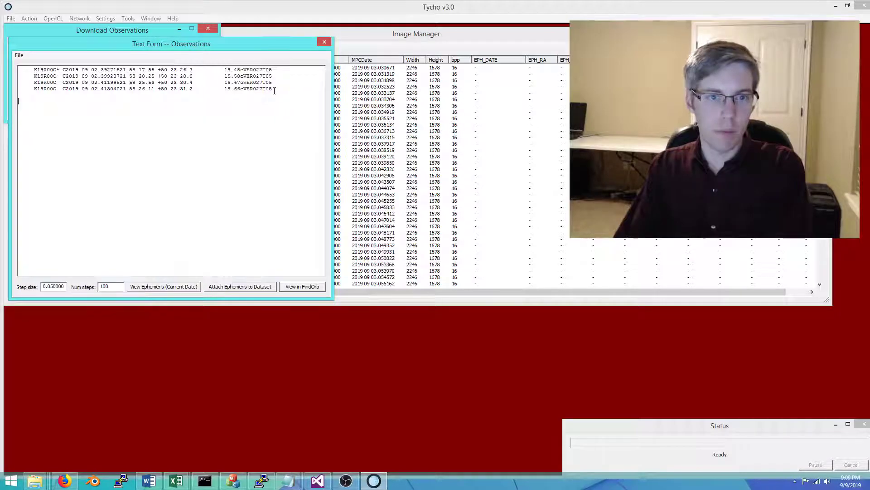
double_click(248, 92)
key(ctrl+a)
key(Right)
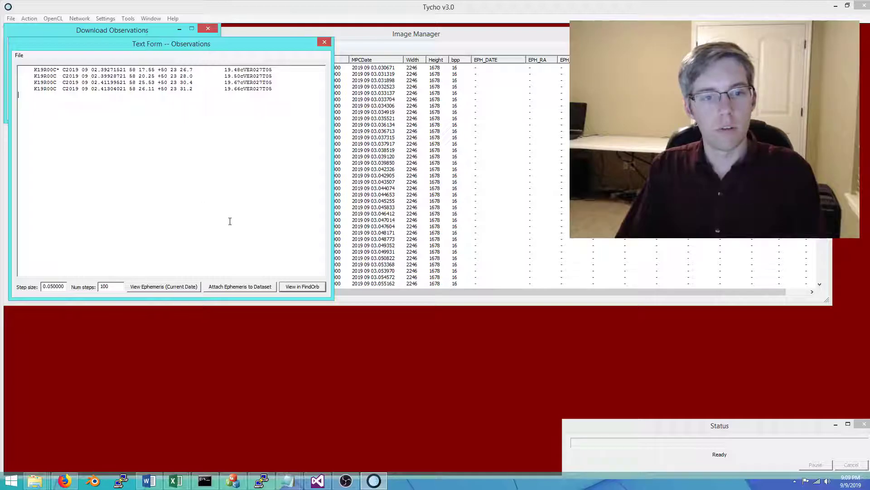
click(247, 288)
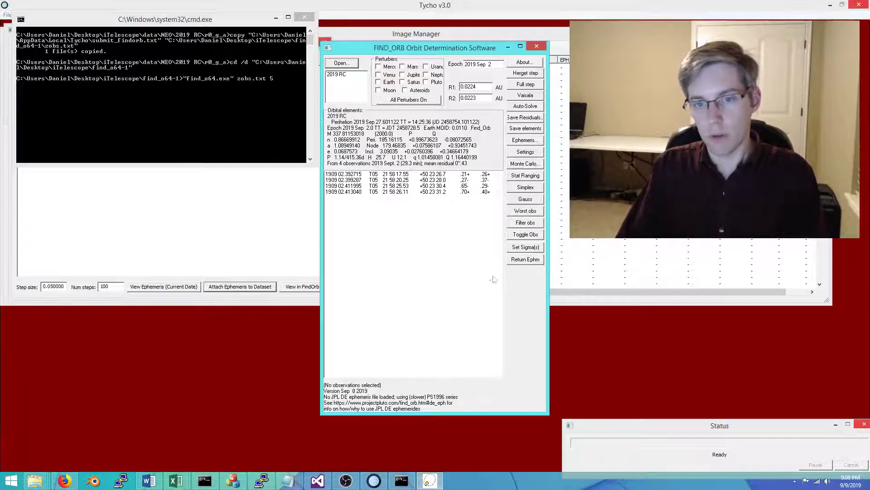
click(527, 261)
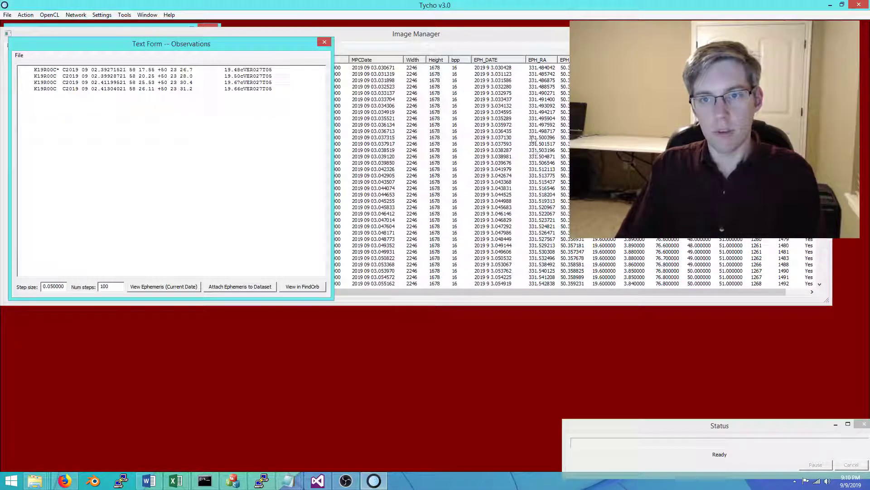
drag(456, 292, 481, 294)
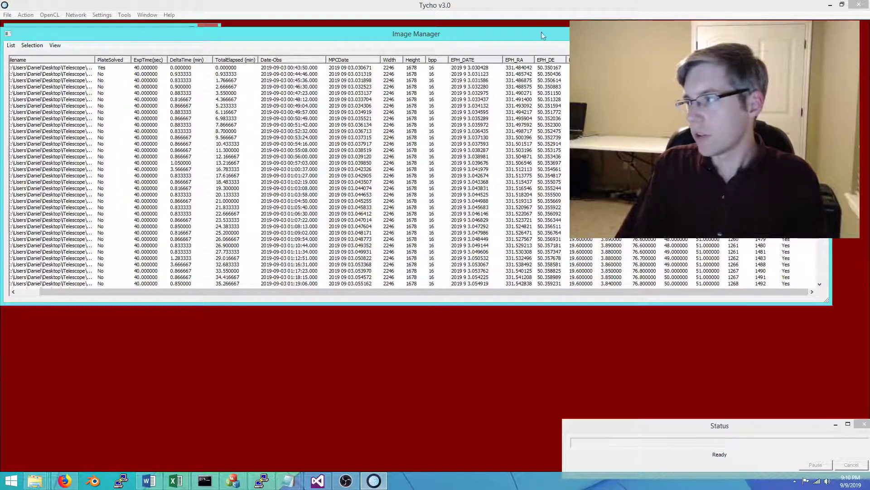
drag(543, 35, 300, 65)
drag(391, 74, 348, 76)
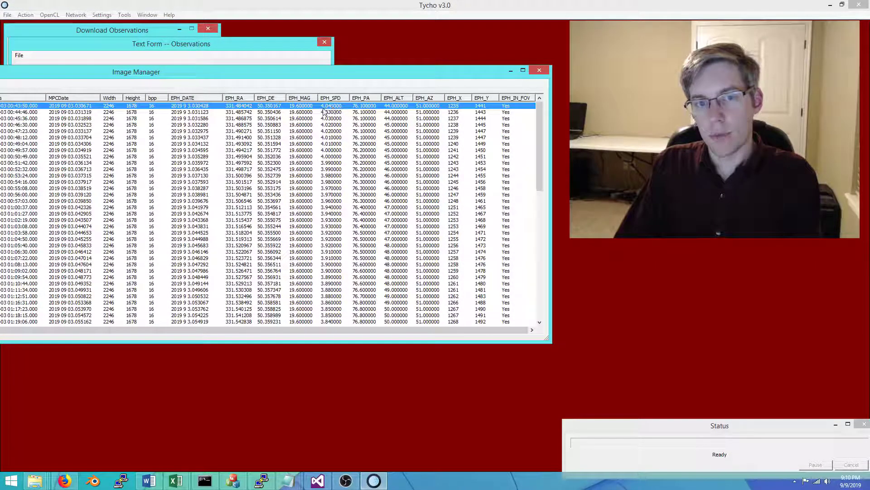
scroll(334, 144, down, 12)
scroll(341, 290, down, 5)
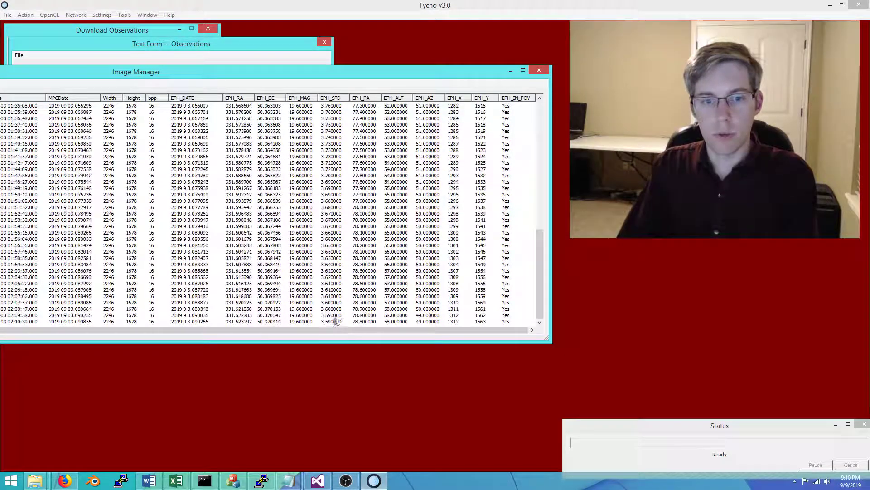
click(333, 322)
drag(540, 276, 540, 148)
Run the synthetic tracker with default star and sensitivity-10 thresholds, limited to the dataset ephemeris motion.
click(26, 15)
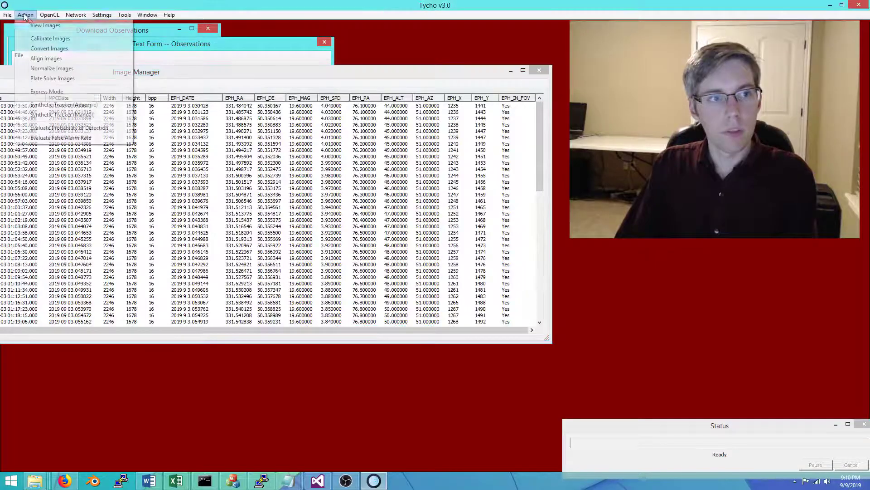
click(50, 101)
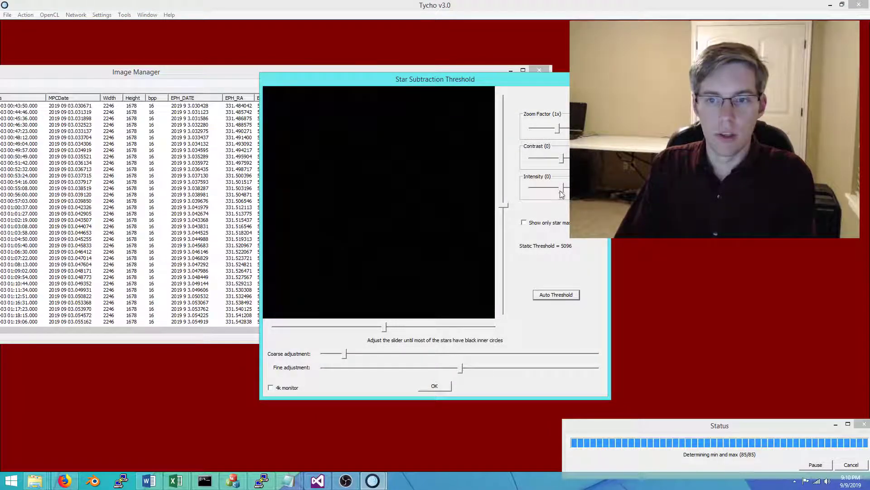
drag(561, 190, 565, 190)
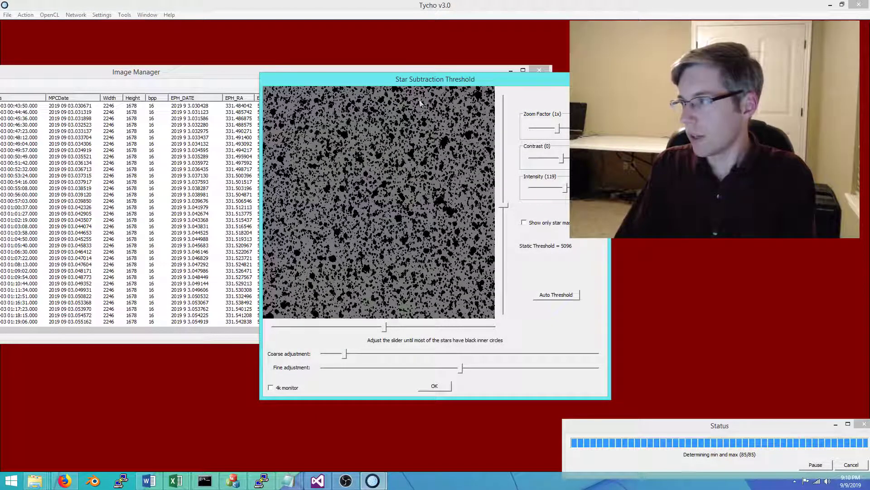
drag(420, 80, 330, 82)
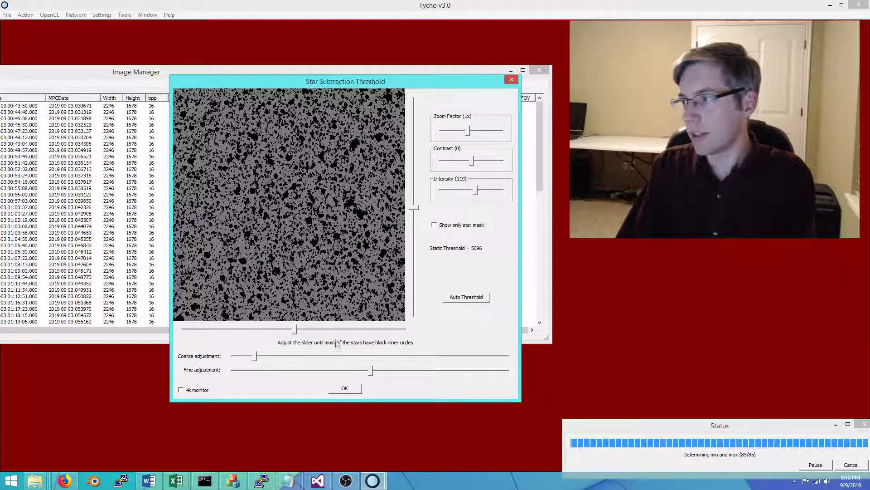
click(345, 388)
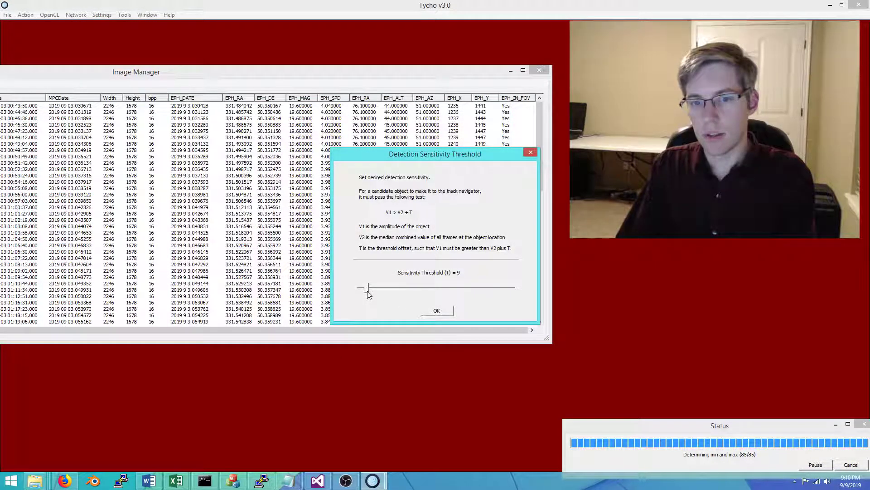
click(437, 312)
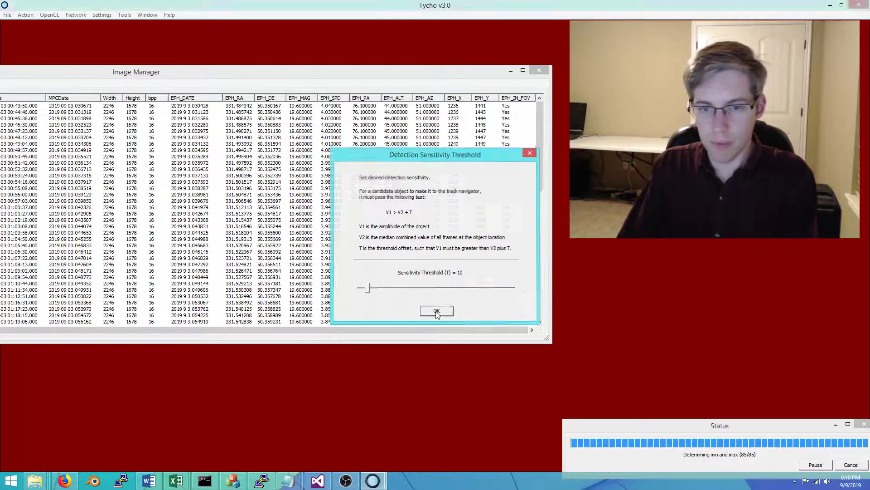
click(501, 129)
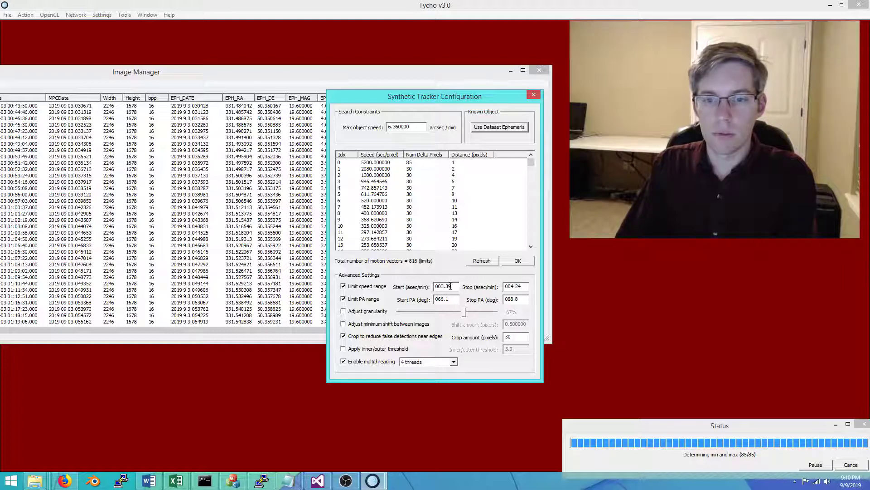
click(515, 261)
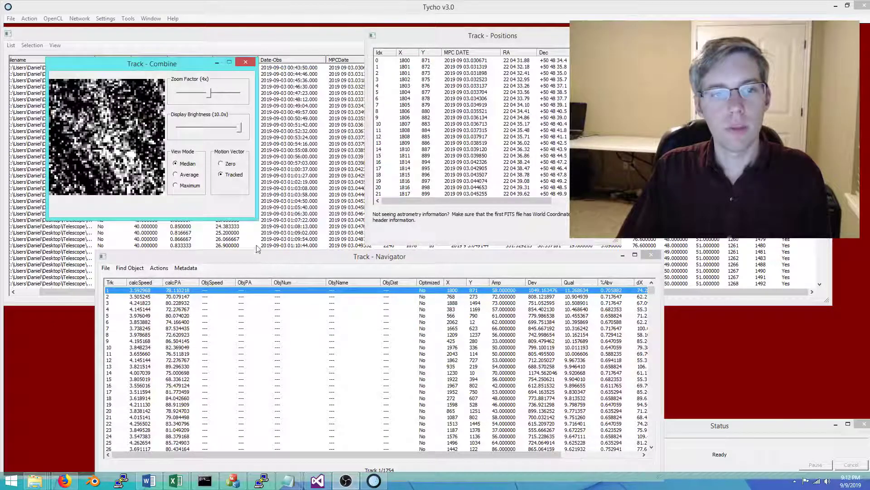
Dim and widen the combined track image, then open track 2 in the image viewer.
drag(238, 130, 198, 131)
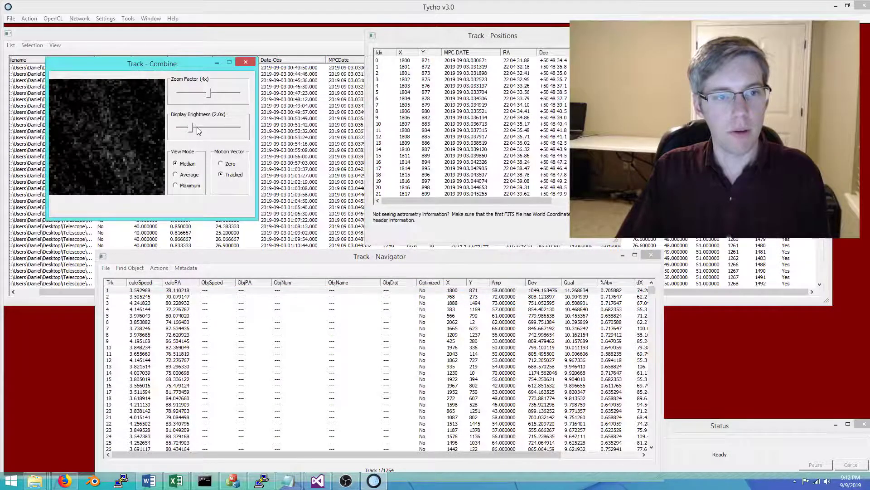
drag(204, 96, 194, 96)
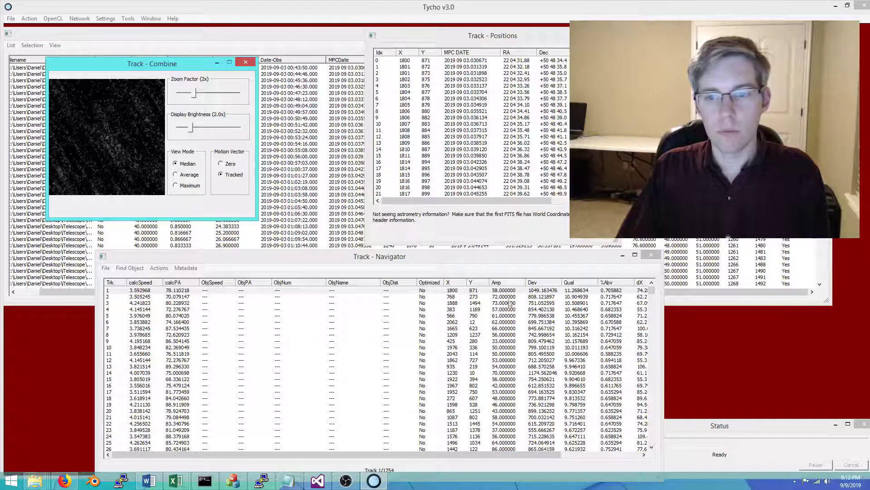
drag(455, 257, 420, 245)
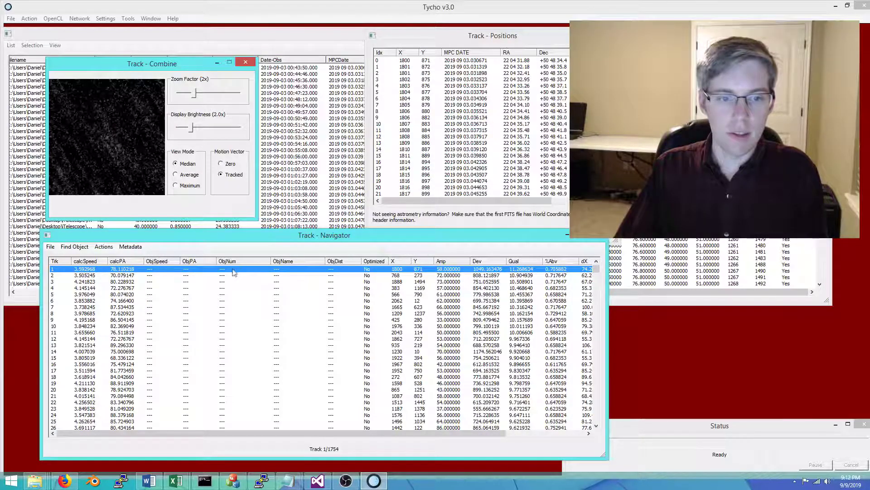
drag(233, 233, 270, 235)
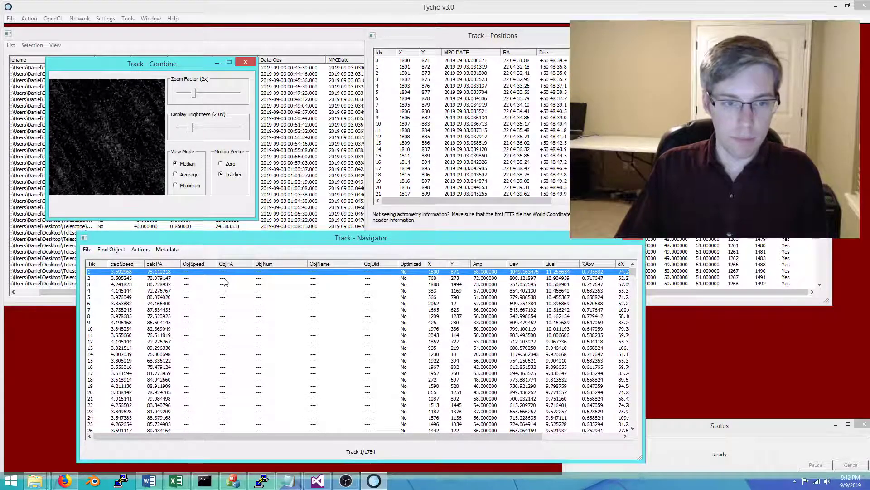
double_click(226, 278)
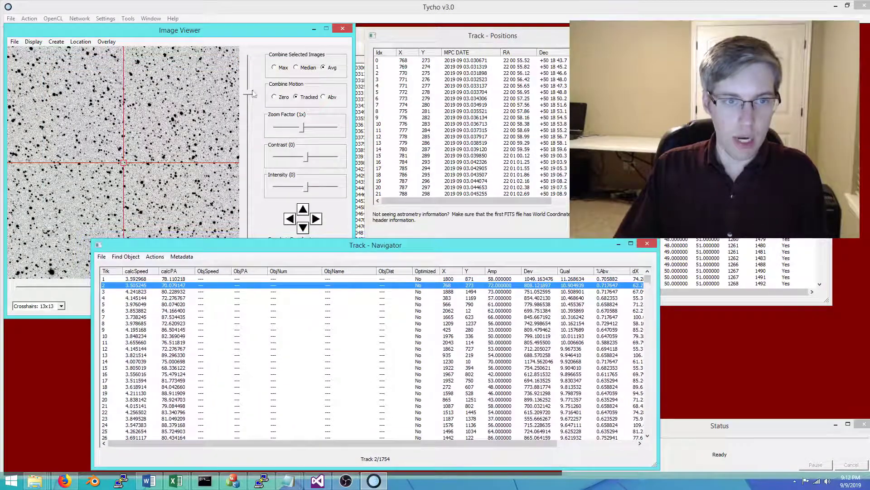
Restore the combined track view at 3.1x brightness and step through candidates to track 15.
click(151, 18)
click(168, 110)
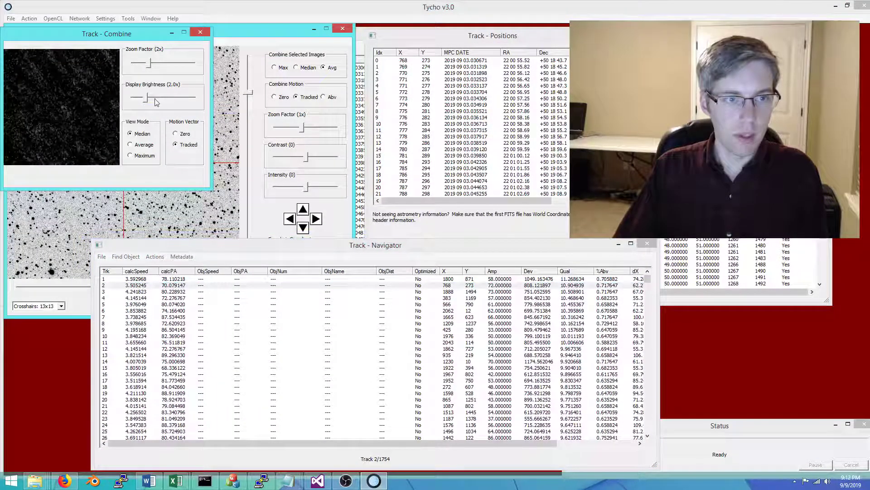
drag(156, 102, 154, 101)
drag(119, 37, 445, 68)
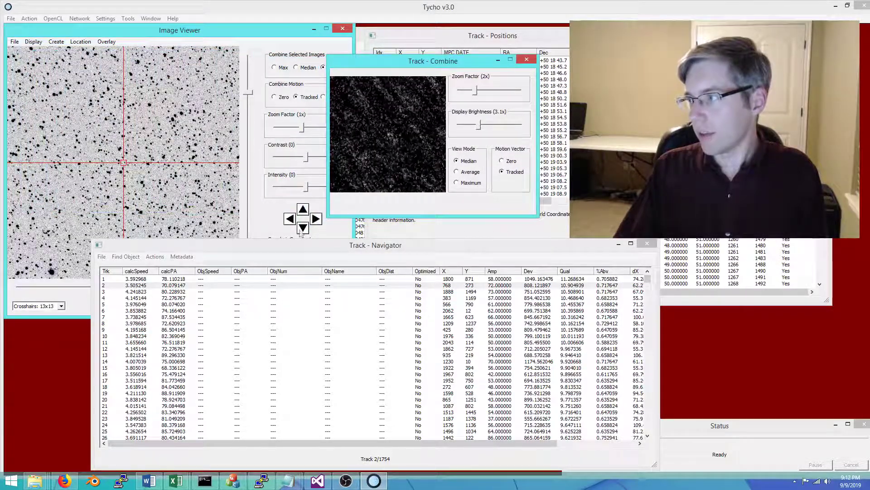
click(262, 282)
click(253, 298)
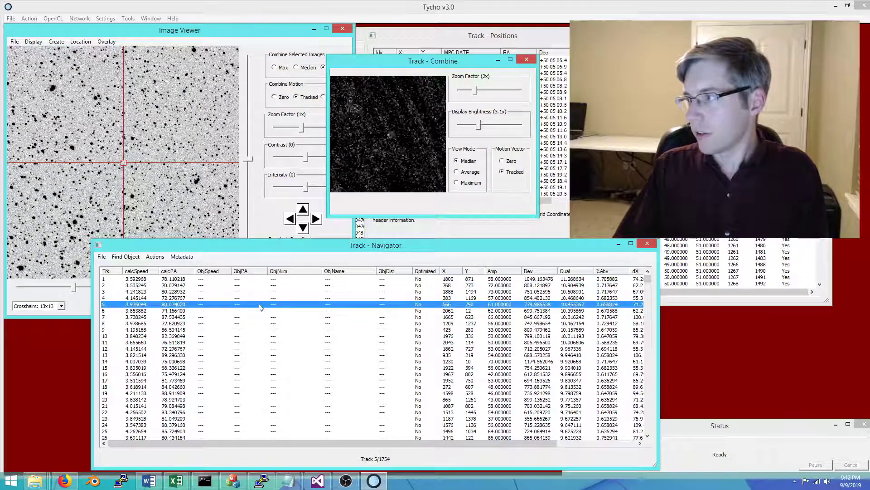
click(260, 379)
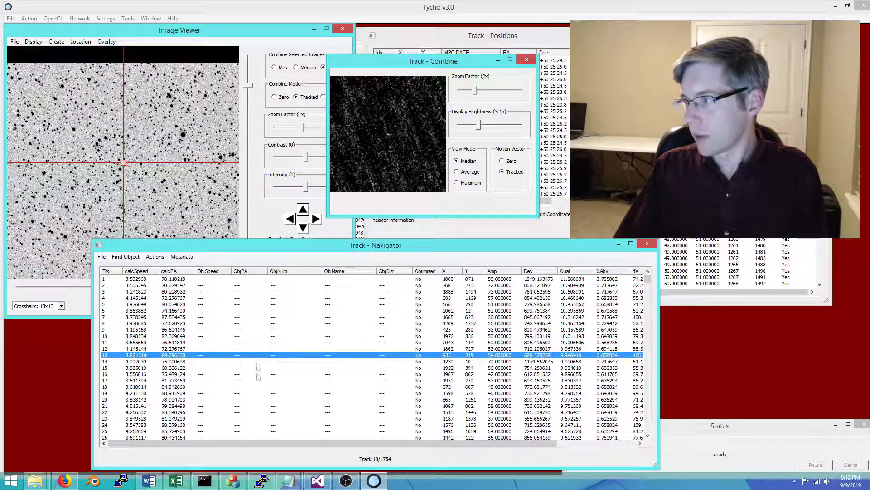
click(259, 373)
click(254, 366)
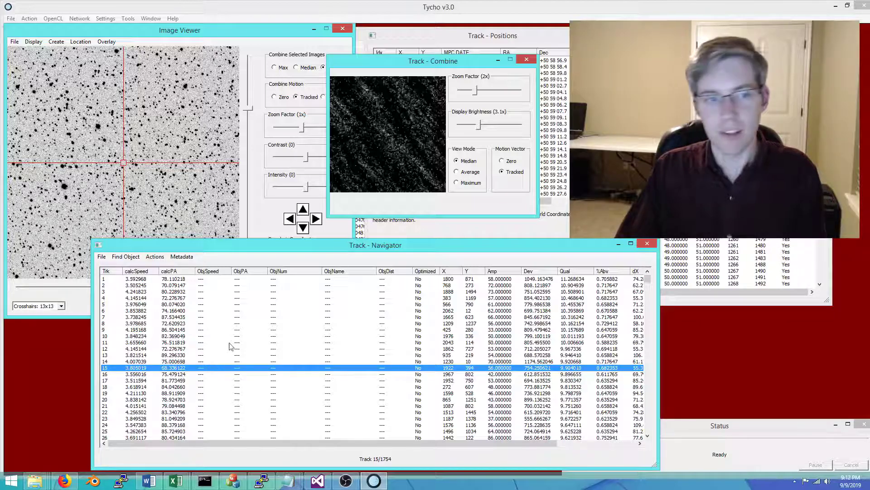
drag(391, 64, 285, 83)
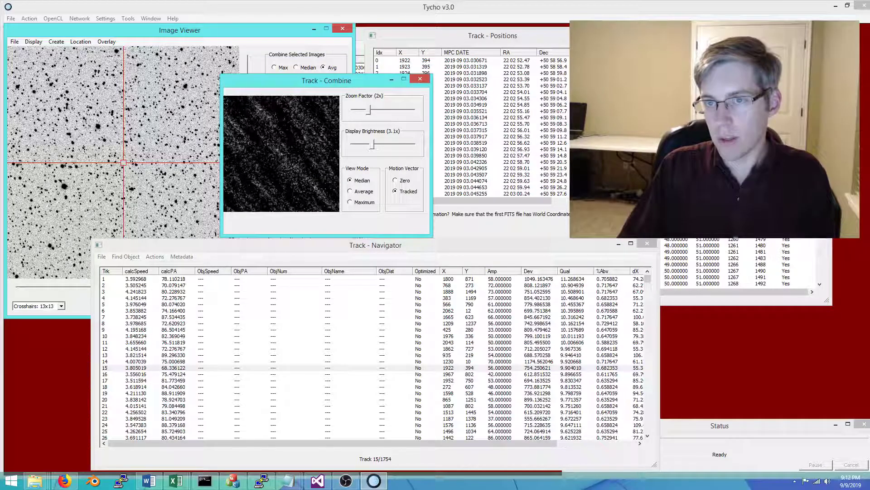
Restart the adaptive synthetic tracker from the Image Manager, accepting the default thresholds.
double_click(523, 98)
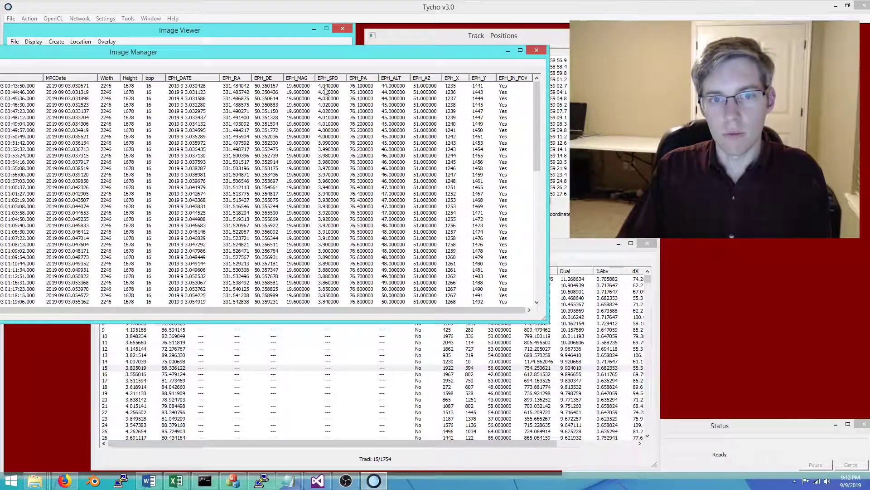
scroll(336, 301, down, 7)
scroll(336, 301, down, 10)
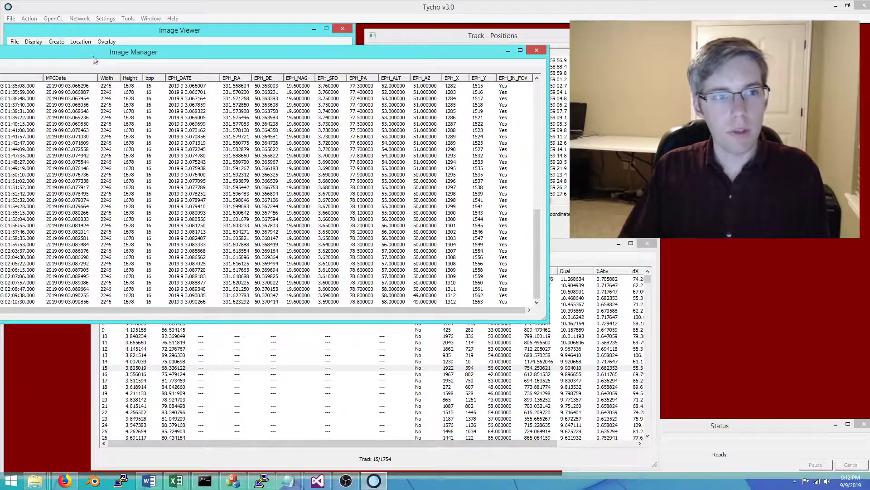
drag(94, 59, 84, 52)
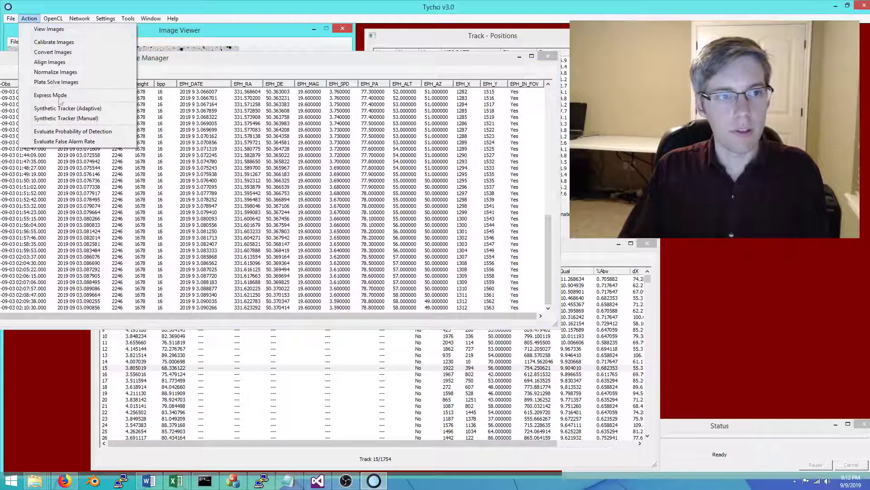
click(63, 108)
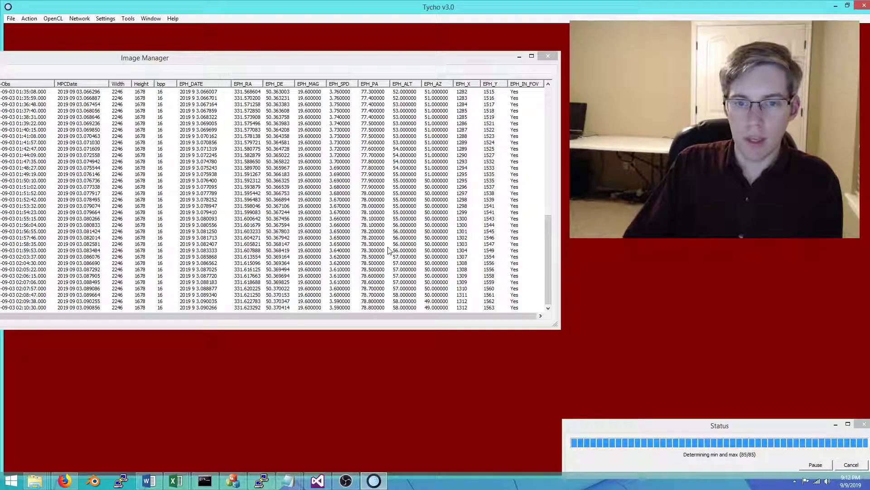
click(435, 386)
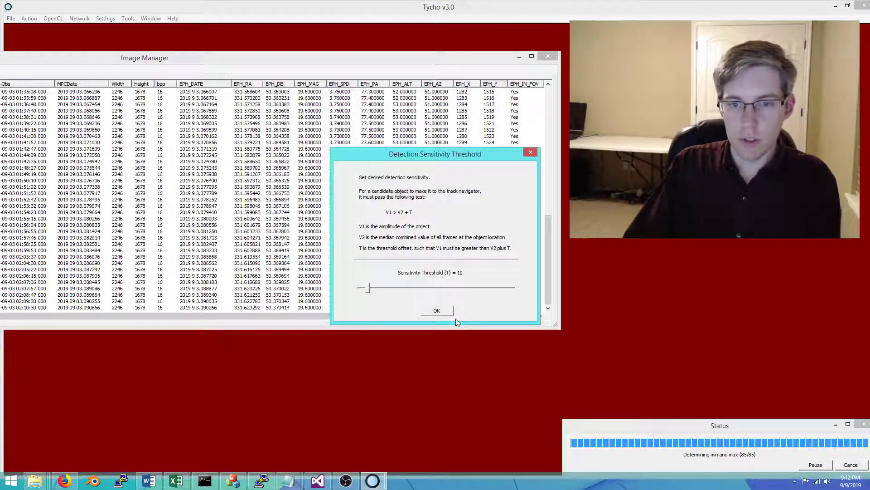
click(435, 309)
Set the search speed to 3–5 arcsec/min, position angle 060.1–098.8, and run tracking.
drag(452, 286, 442, 287)
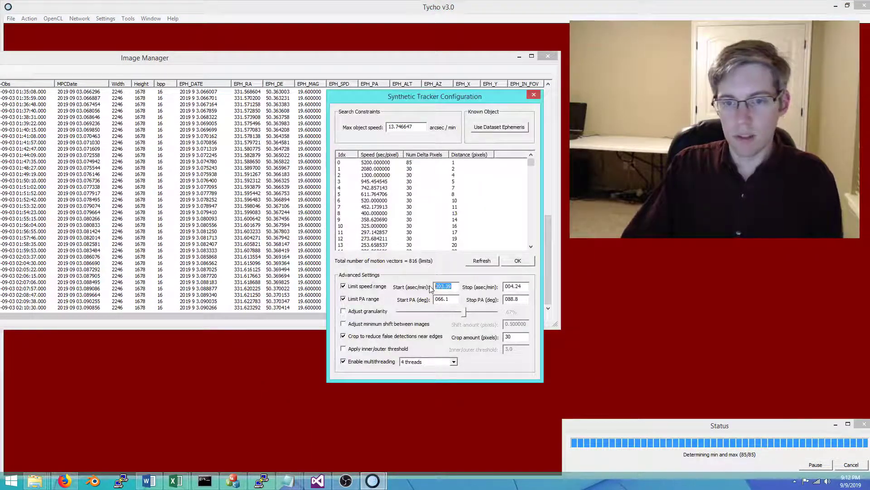
text(3)
key(Tab)
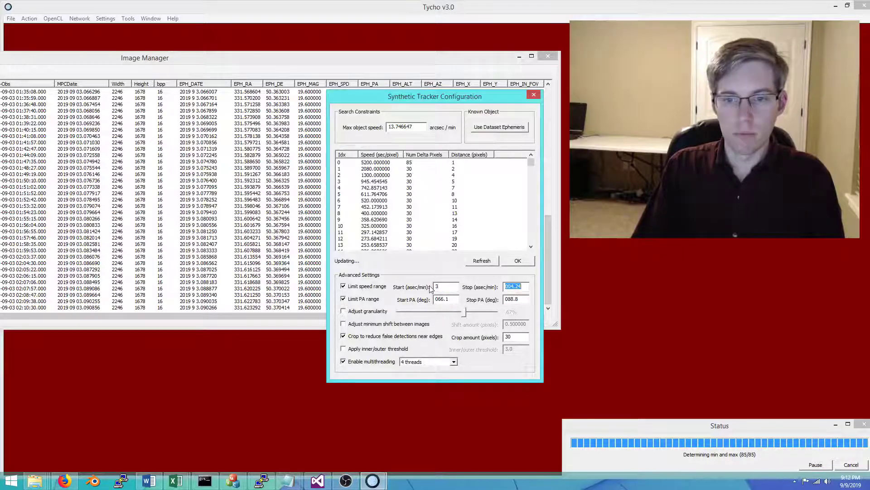
text(5)
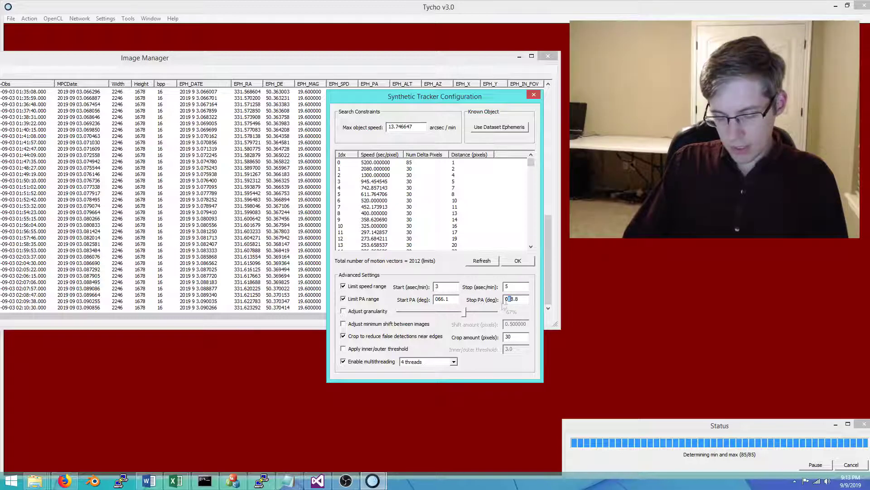
text(9)
text(0)
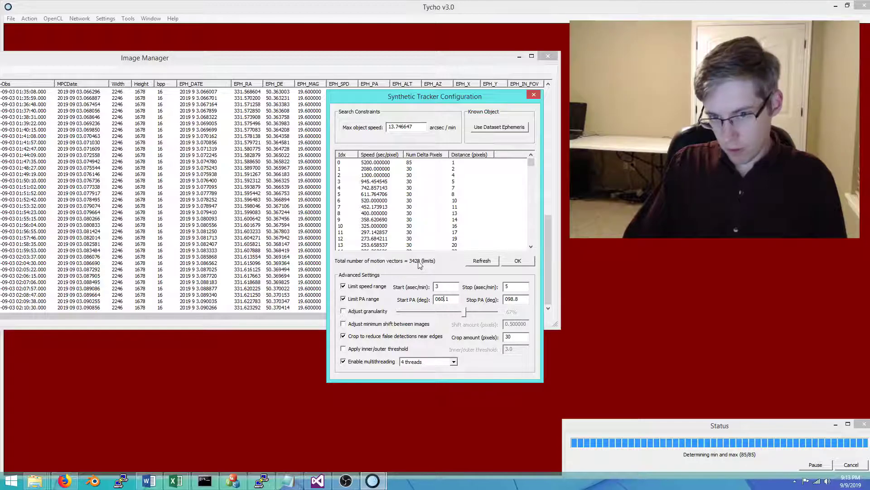
click(518, 261)
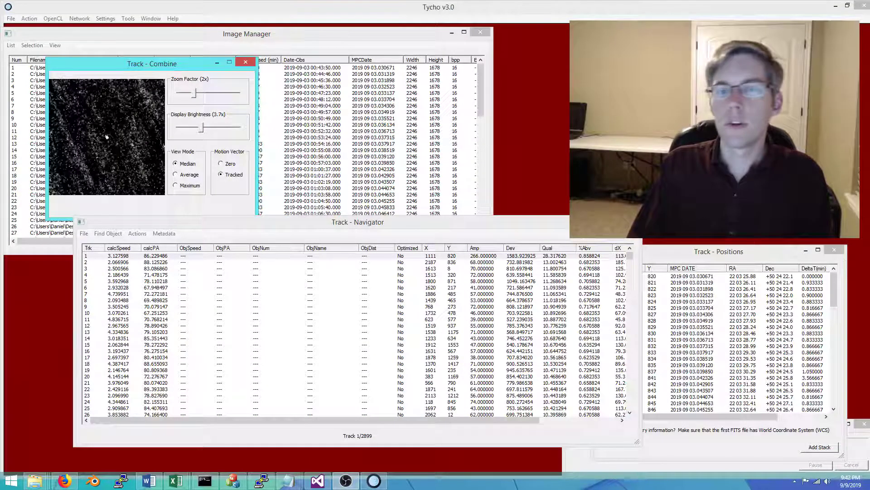
drag(479, 227, 470, 226)
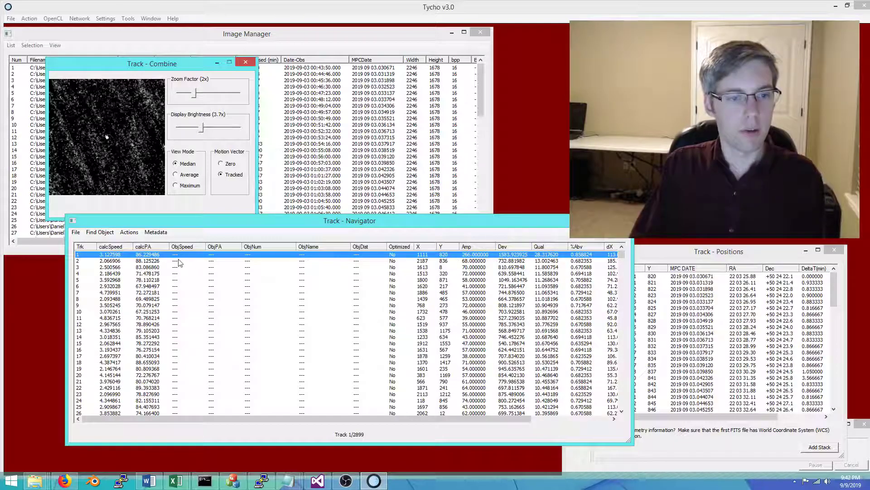
drag(107, 137, 90, 128)
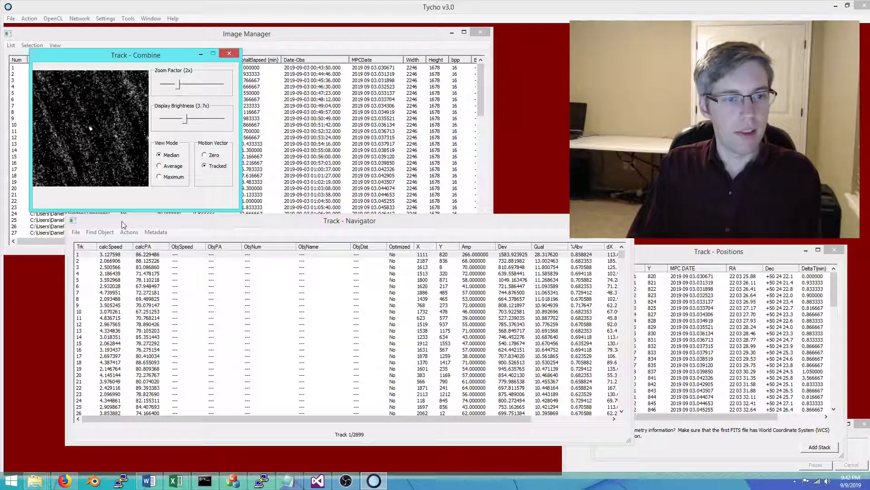
drag(121, 225, 120, 227)
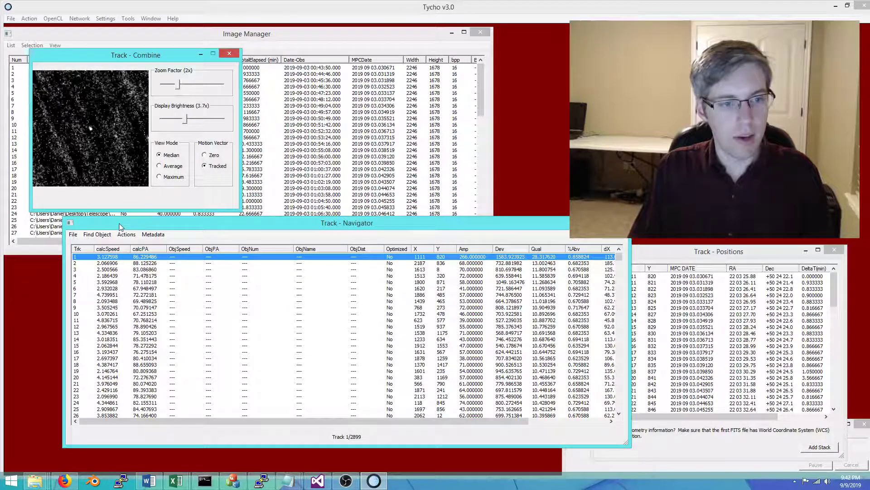
drag(120, 226, 116, 230)
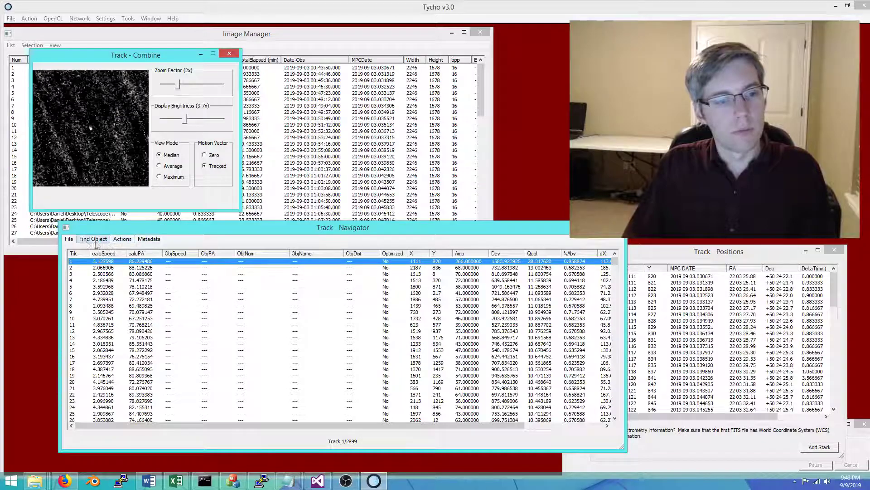
click(69, 239)
Load the star catalog and optimize track 1.
click(80, 260)
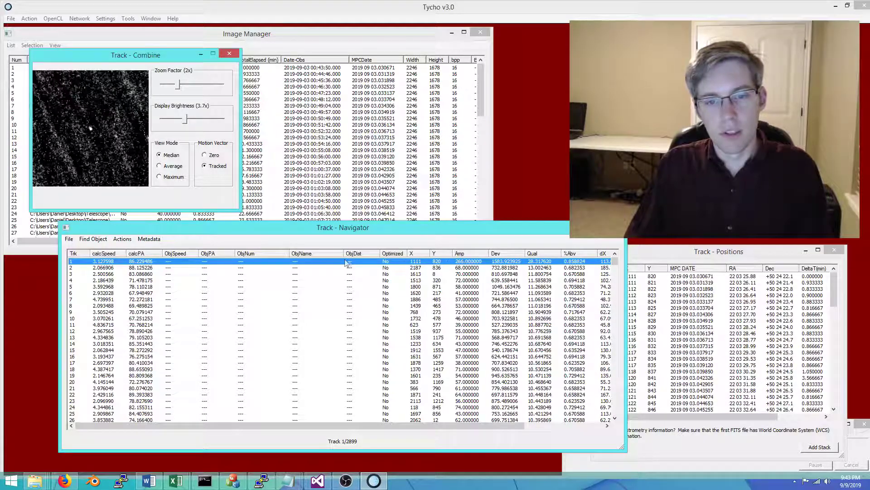
right_click(331, 262)
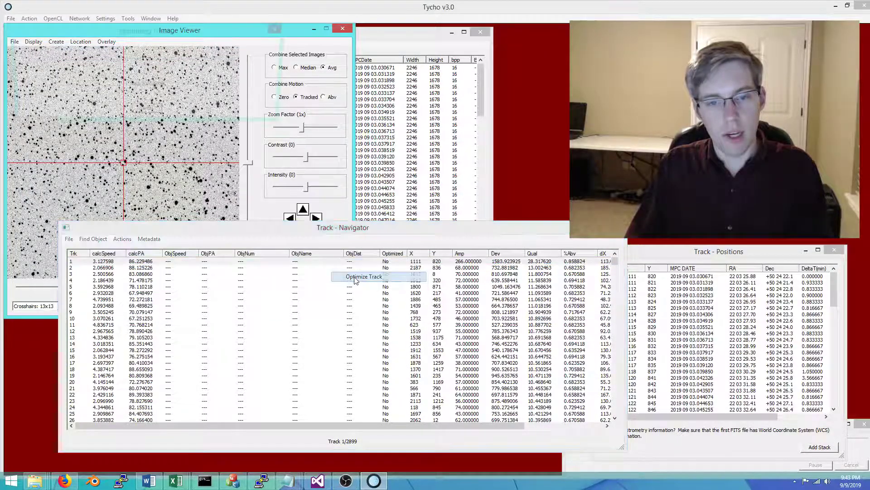
click(355, 280)
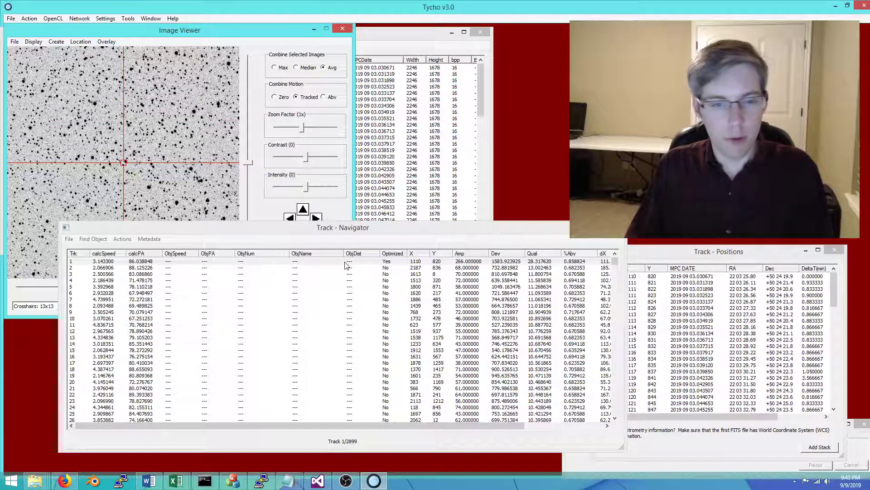
Verify track 1 and begin adding its observations.
right_click(346, 262)
click(374, 288)
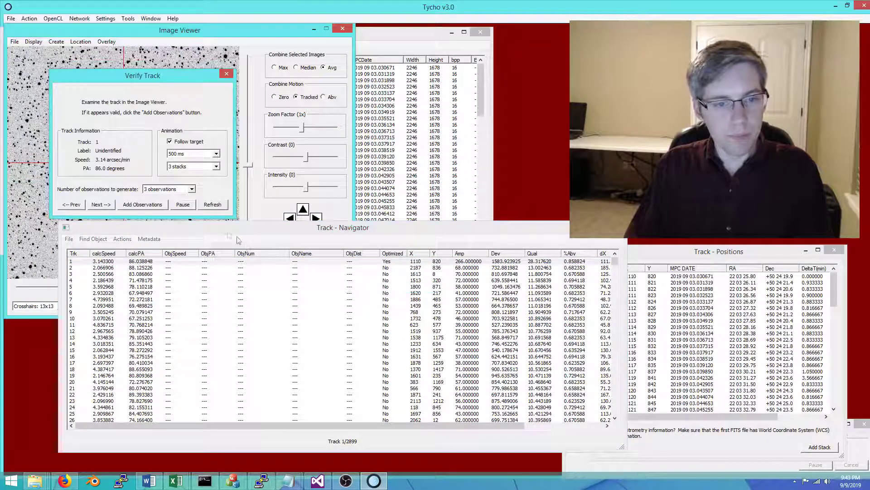
drag(156, 79, 458, 142)
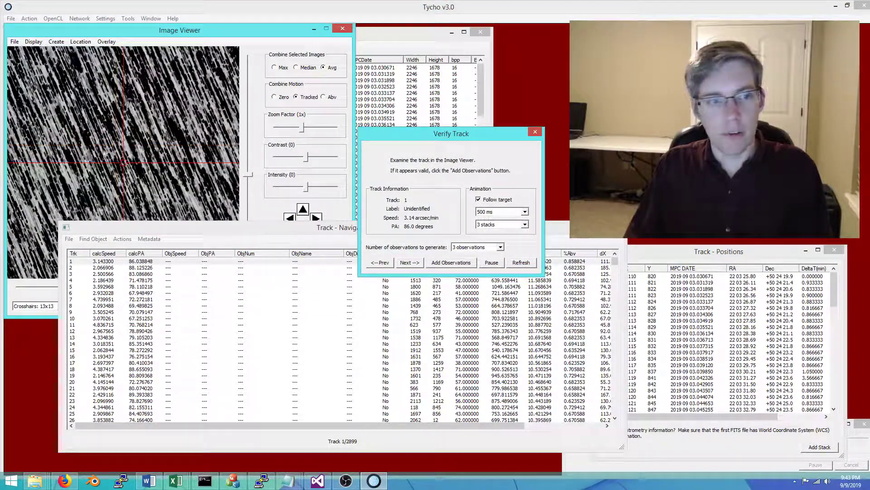
click(451, 262)
Designate the three new track 1 observations as 2019 RC.
text(2019 RC)
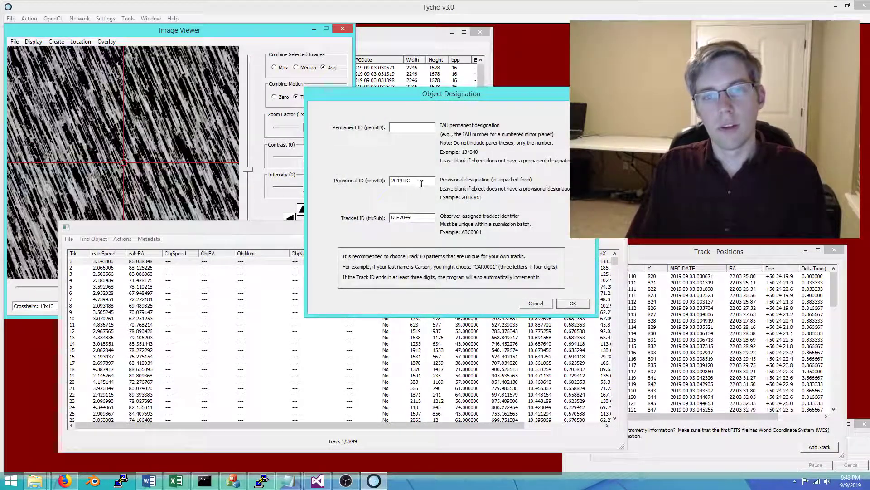
key(ctrl+a)
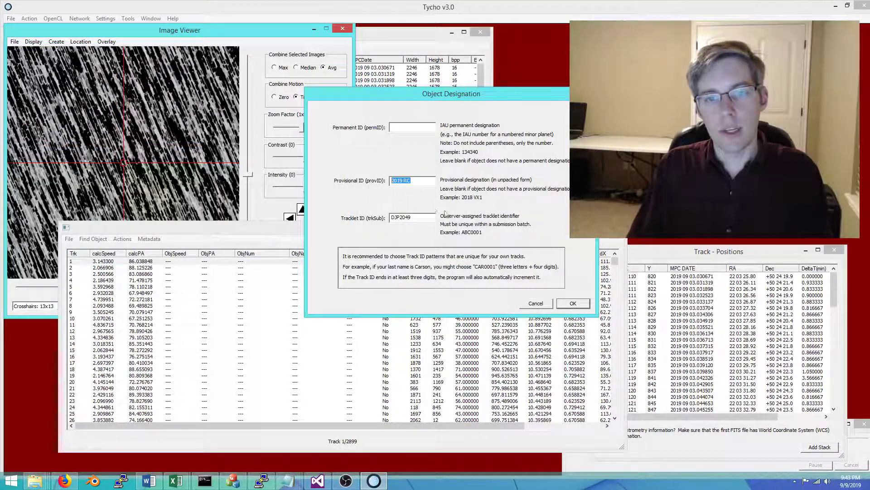
key(Return)
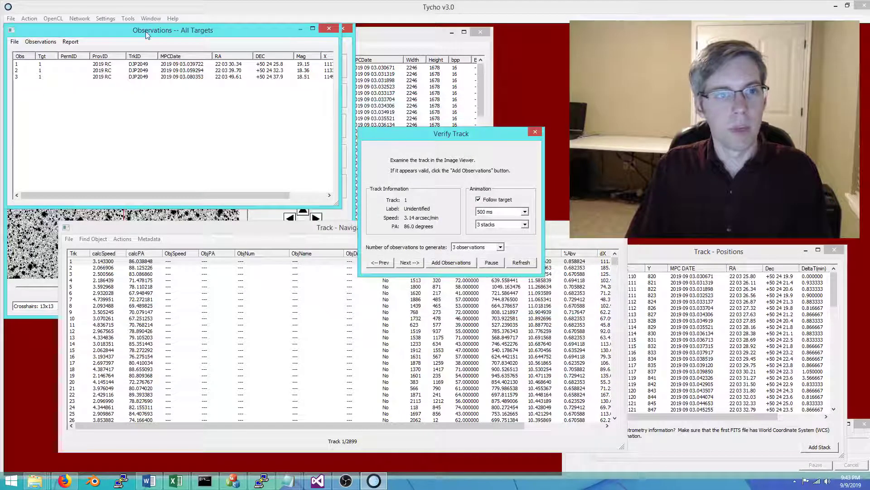
View them with existing 2019 RC observations, delete the three new W34 lines, and fit in Find_Orb.
key(ctrl+a)
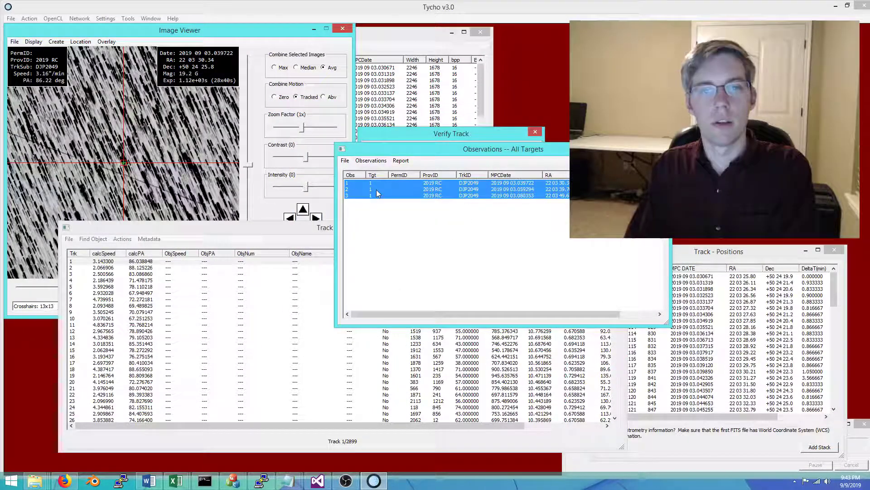
right_click(376, 190)
click(407, 206)
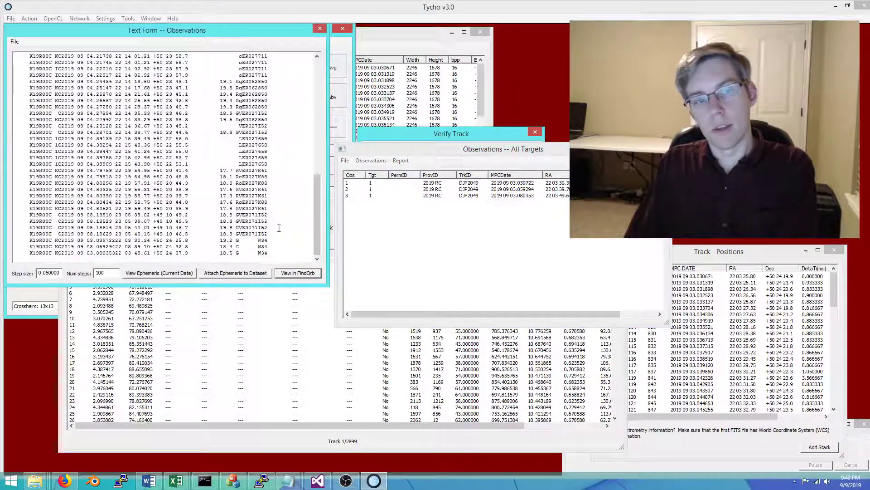
drag(272, 255, 9, 238)
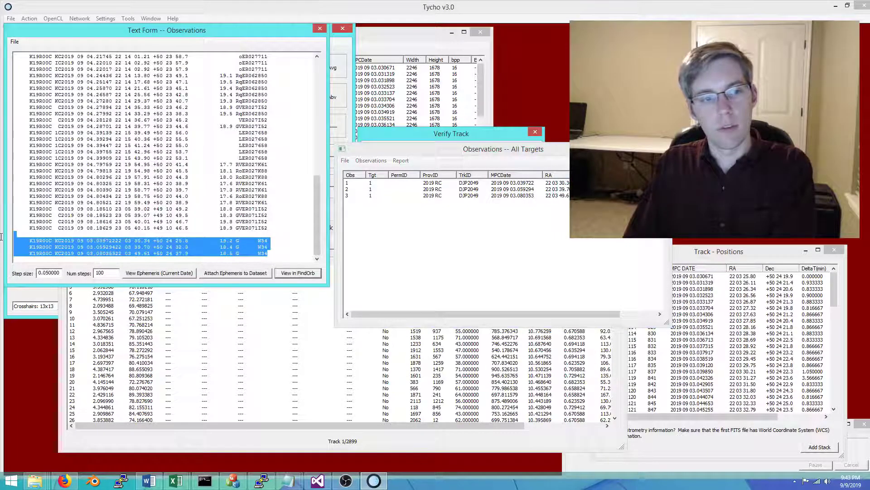
key(BackSpace)
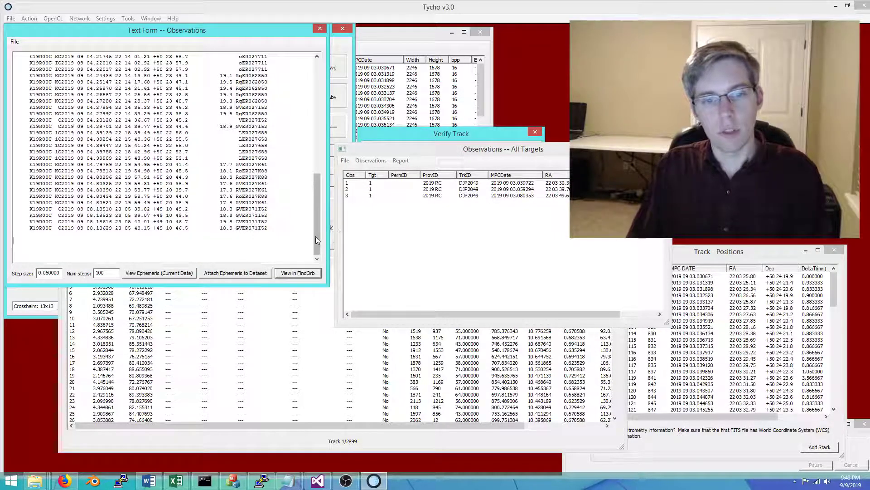
click(307, 272)
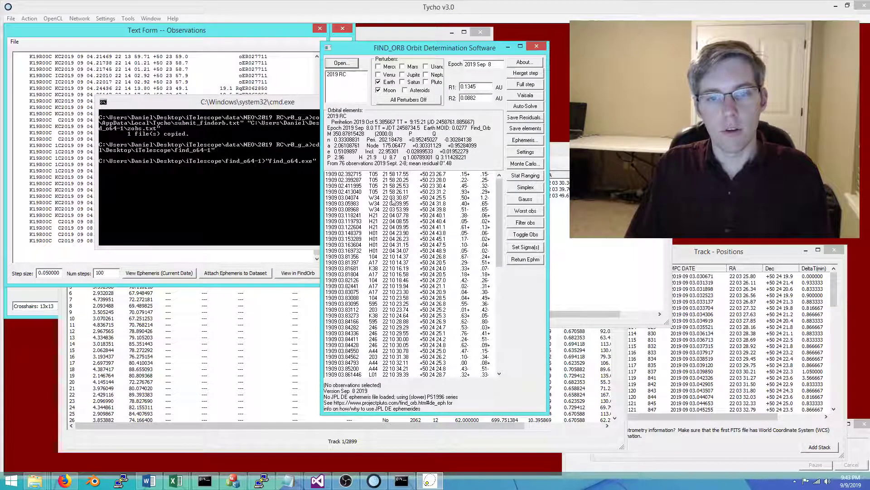
Review the residuals of the three earlier W34 observations, then delete those W34 lines from the observation text.
drag(399, 198, 401, 211)
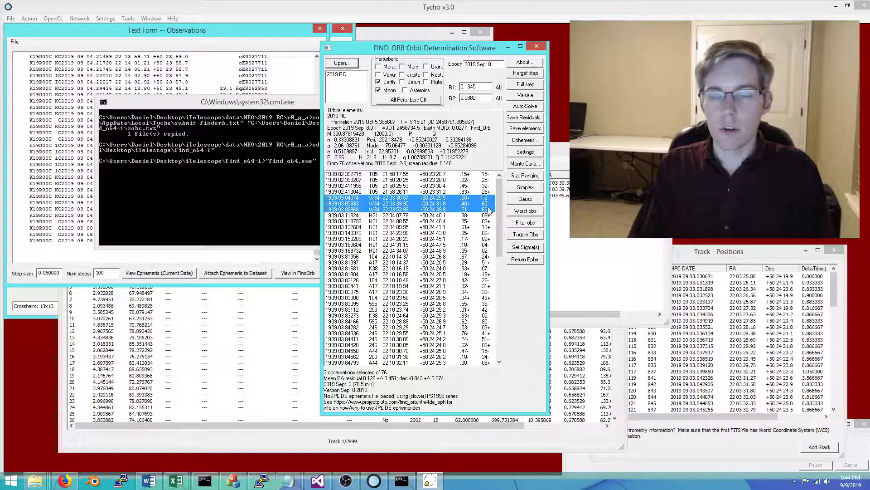
click(536, 47)
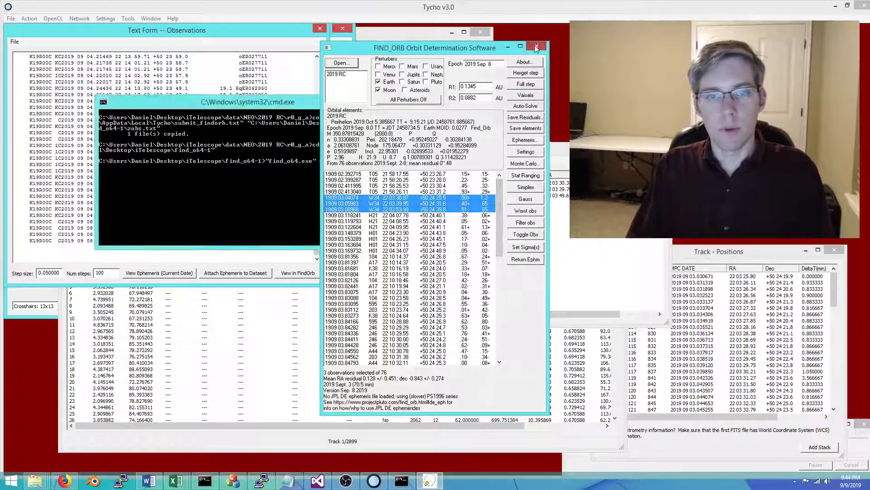
scroll(306, 126, up, 10)
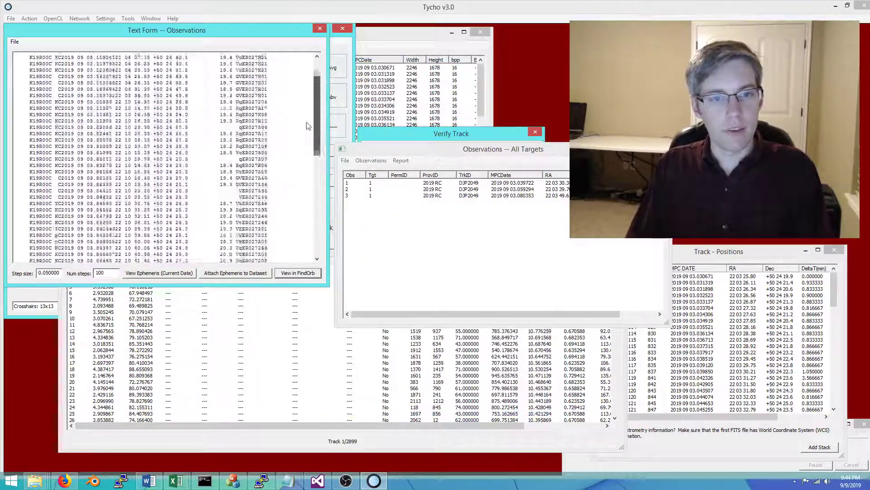
scroll(307, 126, up, 2)
drag(272, 95, 1, 81)
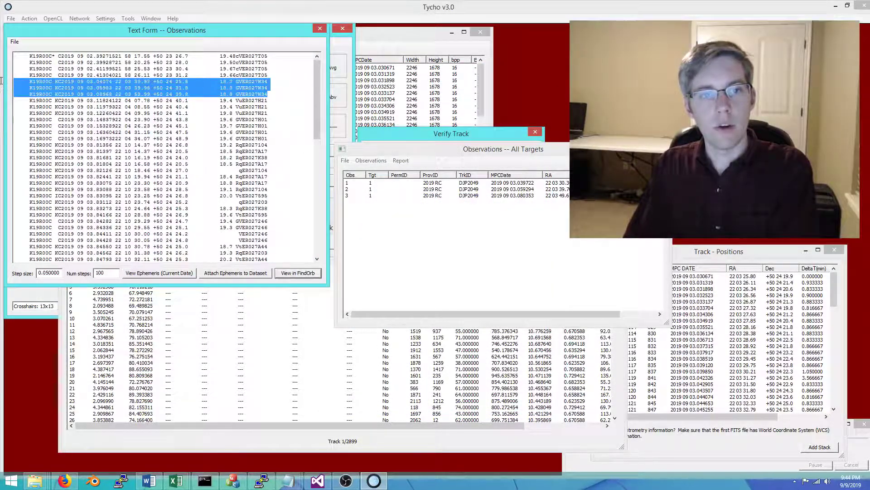
key(Delete)
Refit in Find_Orb, inspect the residuals of the three new W34 observations, and close the fit.
click(297, 273)
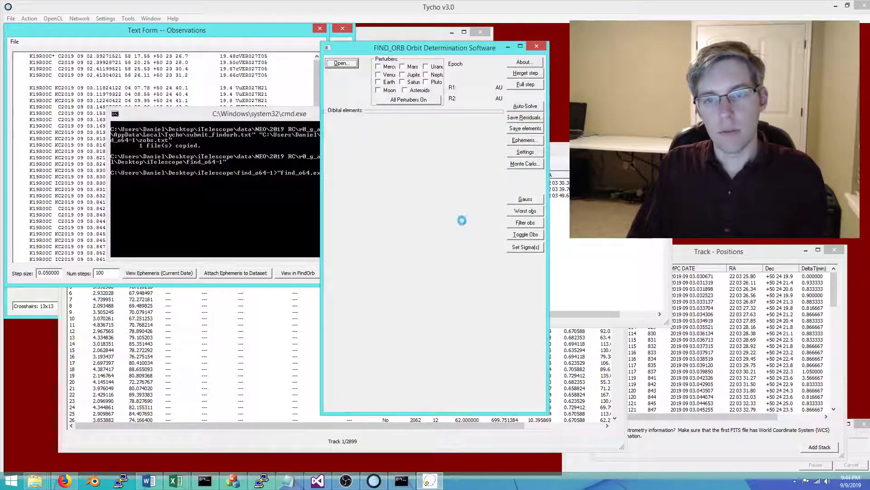
click(474, 198)
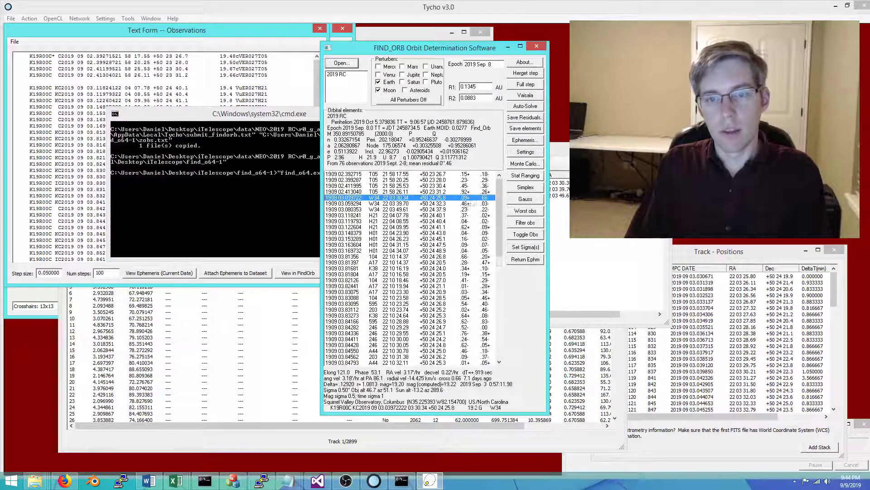
shift+click(482, 209)
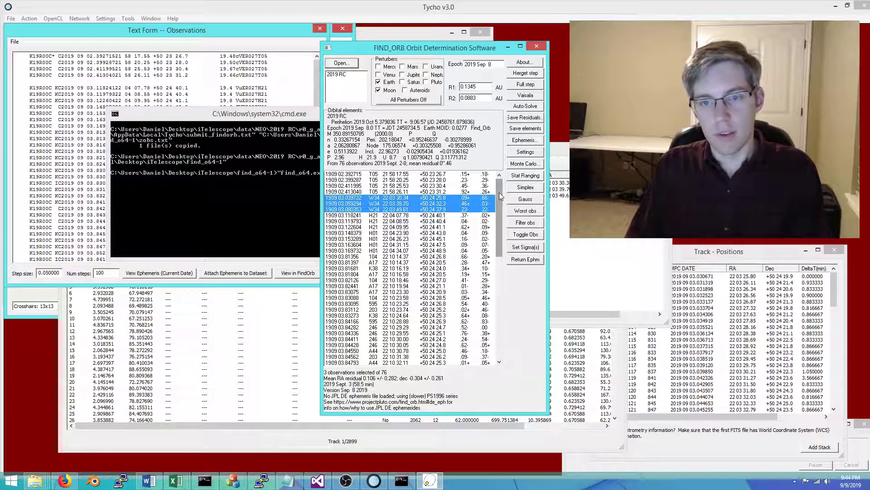
drag(499, 192, 499, 186)
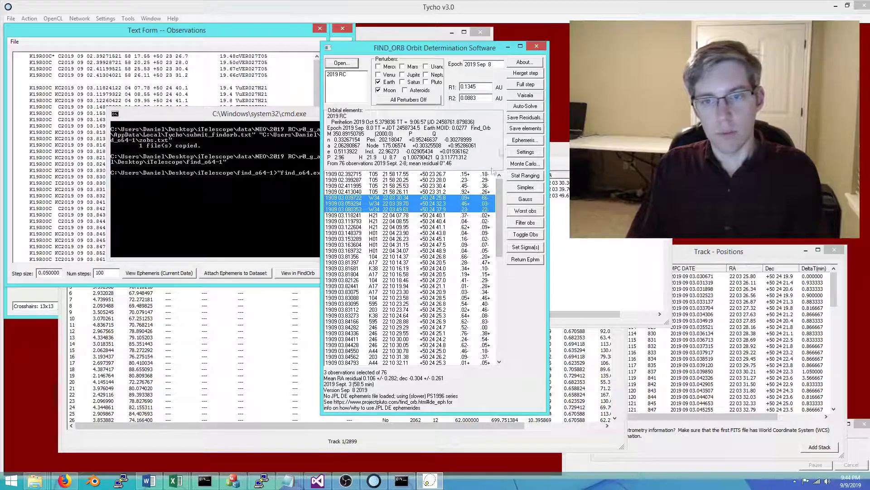
click(537, 46)
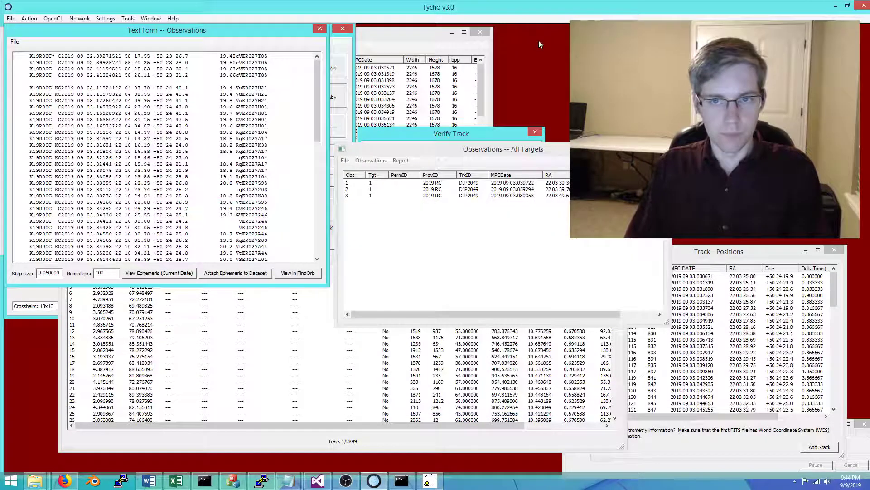
Close the observation text and bring forward the list of three DJP2049 2019 RC observations.
click(320, 28)
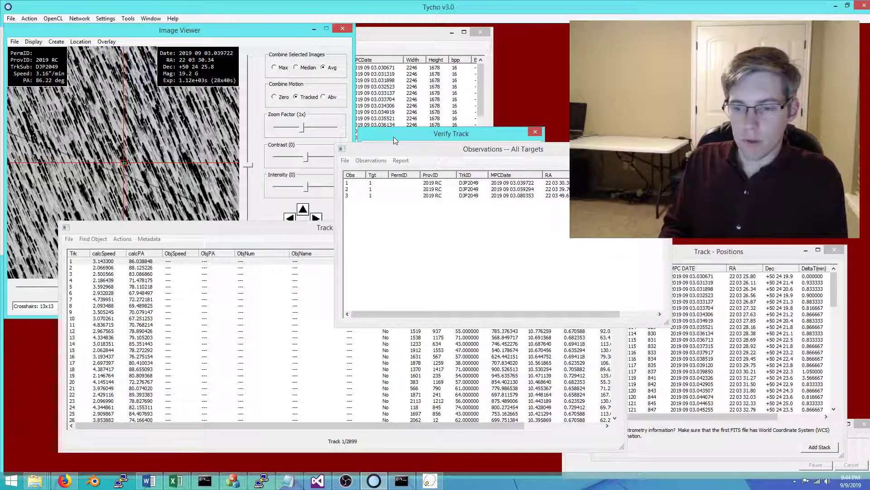
click(449, 226)
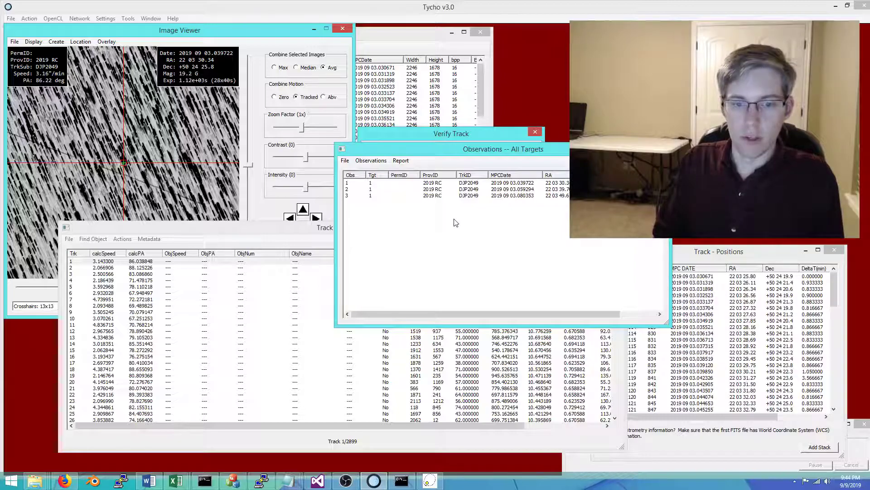
Launch the adaptive synthetic tracker, accept both threshold defaults, and go to the Start PA limit field.
click(34, 19)
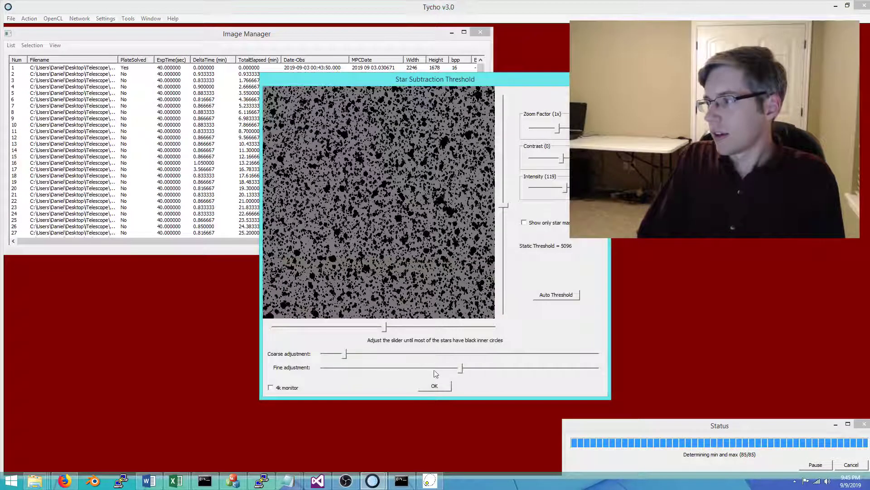
click(435, 387)
click(437, 312)
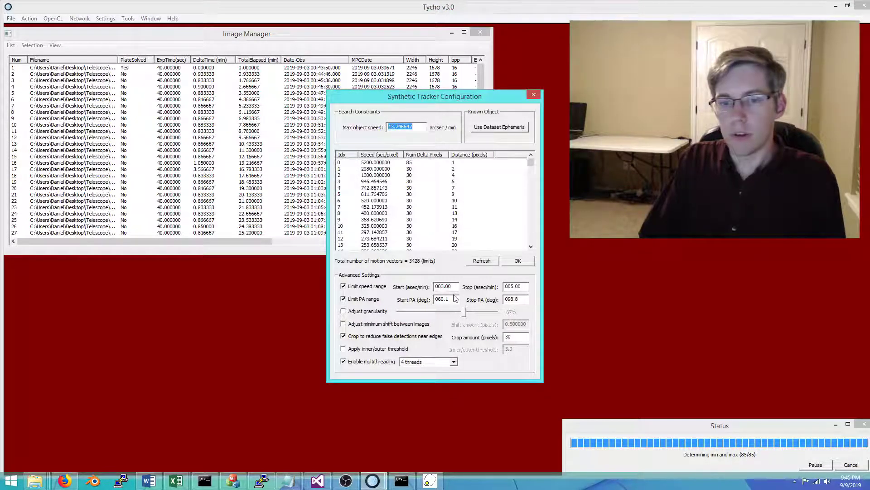
click(453, 298)
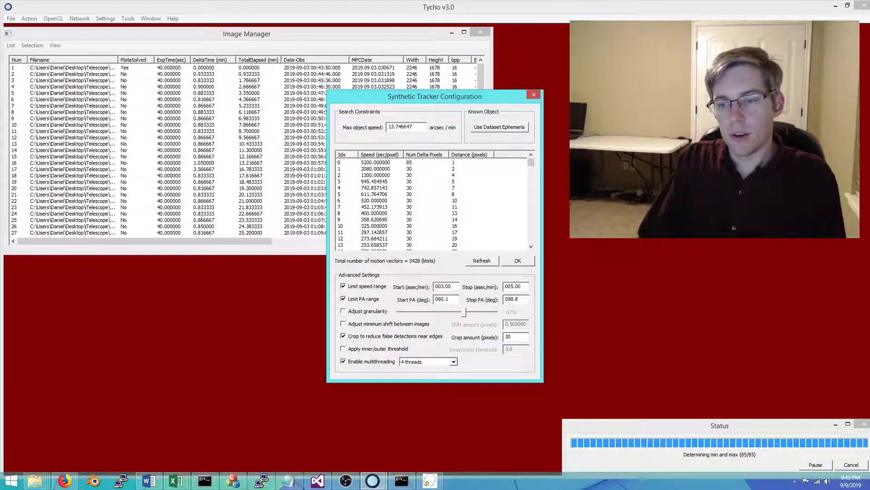